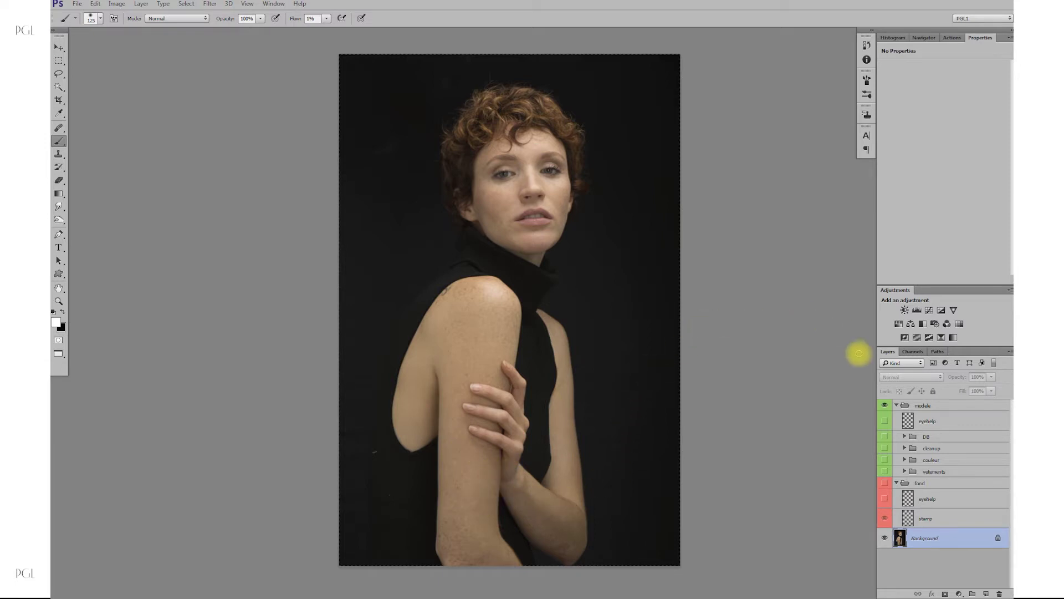
Collapse the modele and fond groups and look at the fond group's colour label options.
left_click(897, 406)
left_click(897, 417)
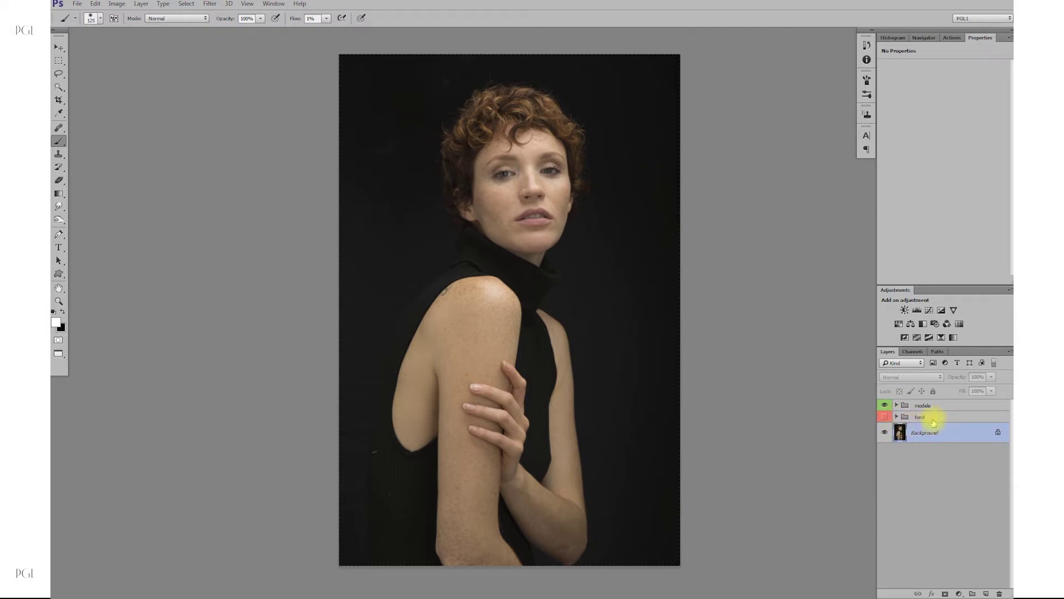
left_click(920, 416)
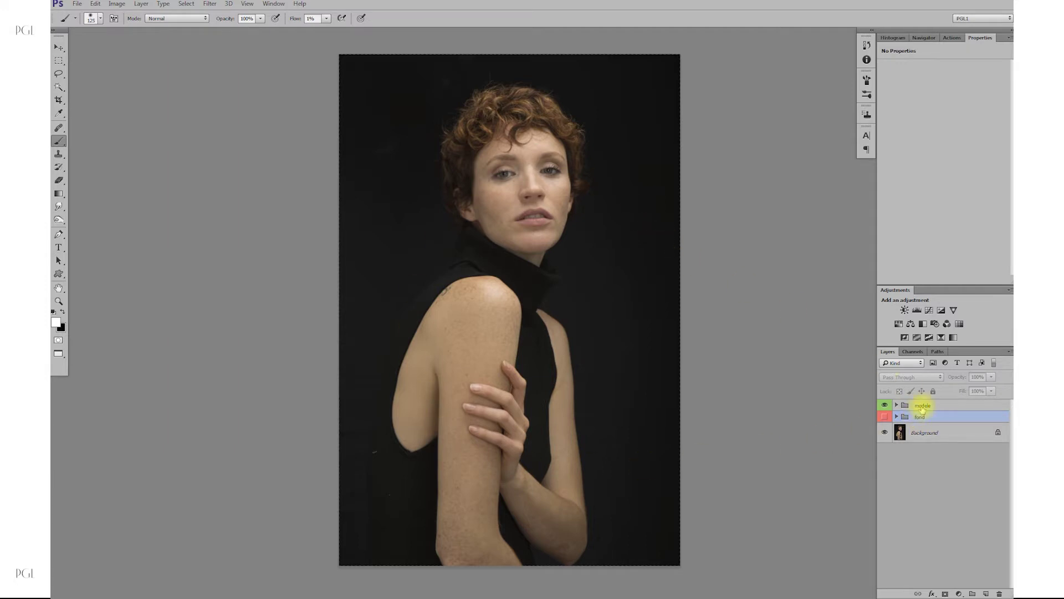
left_click(924, 405)
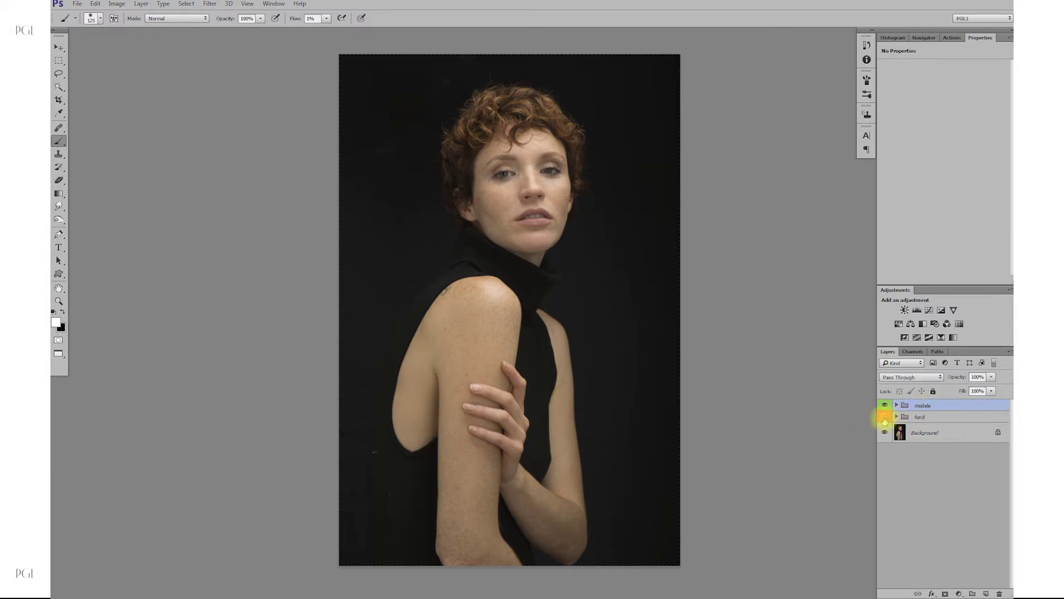
right_click(883, 419)
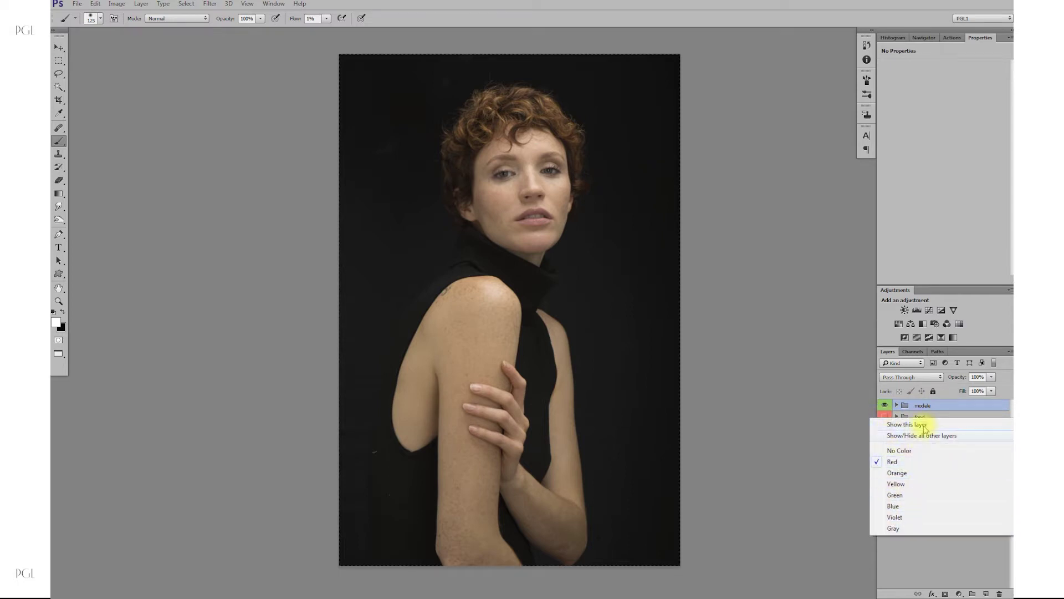
left_click(945, 414)
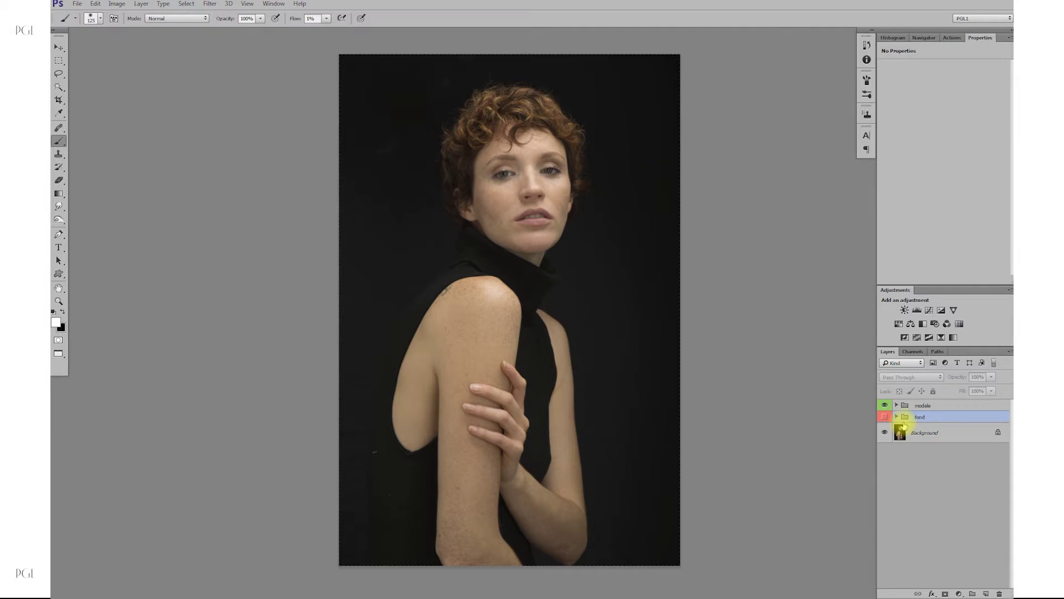
Expand the fond group, hide the modele group, and select and show the eyehelp layer inside fond.
left_click(897, 417)
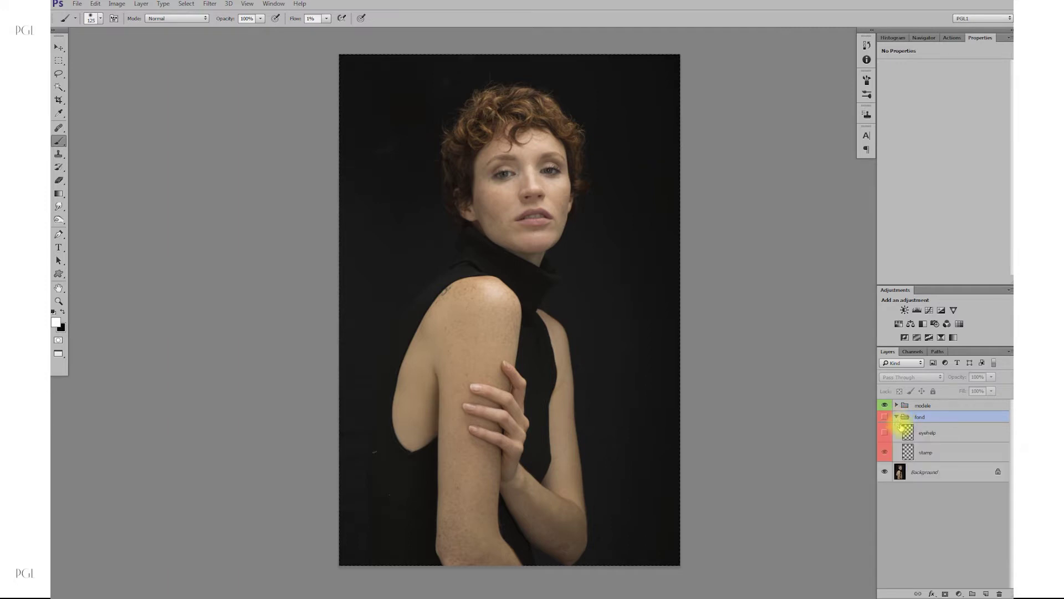
left_click(928, 434)
left_click(885, 405)
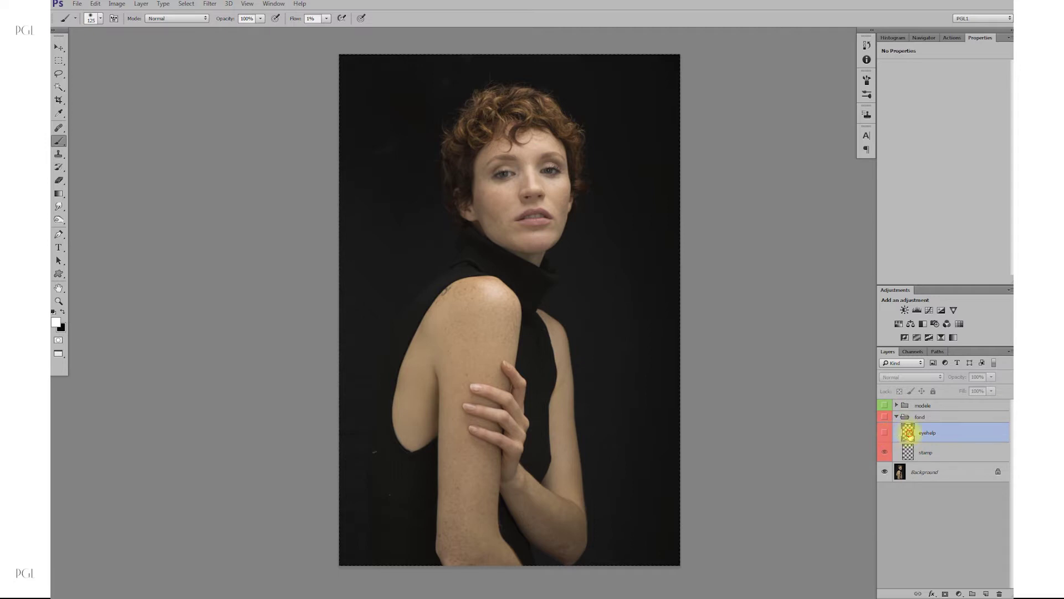
left_click(885, 433)
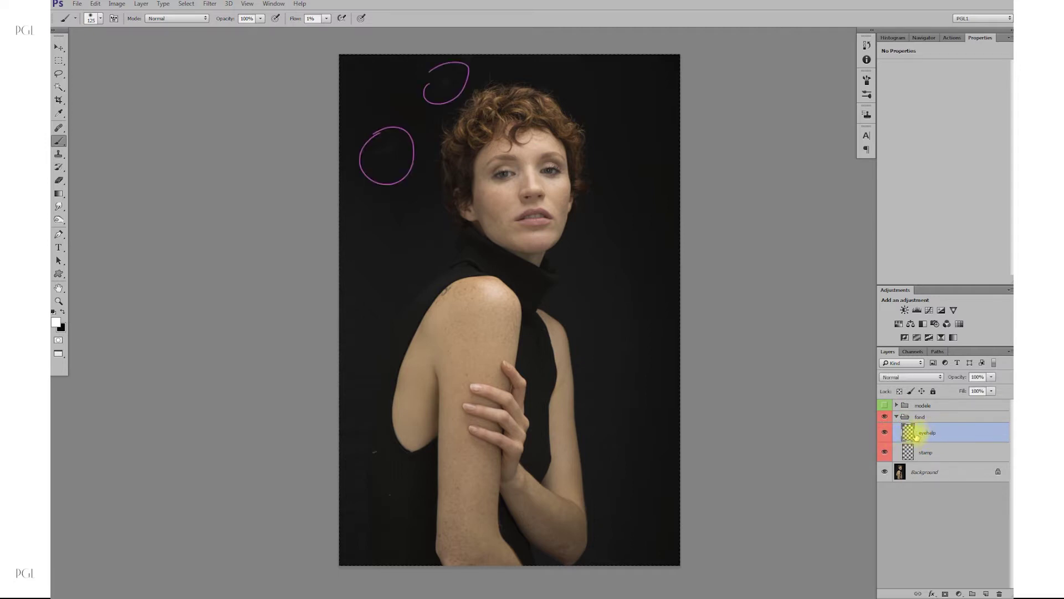
left_click(947, 435)
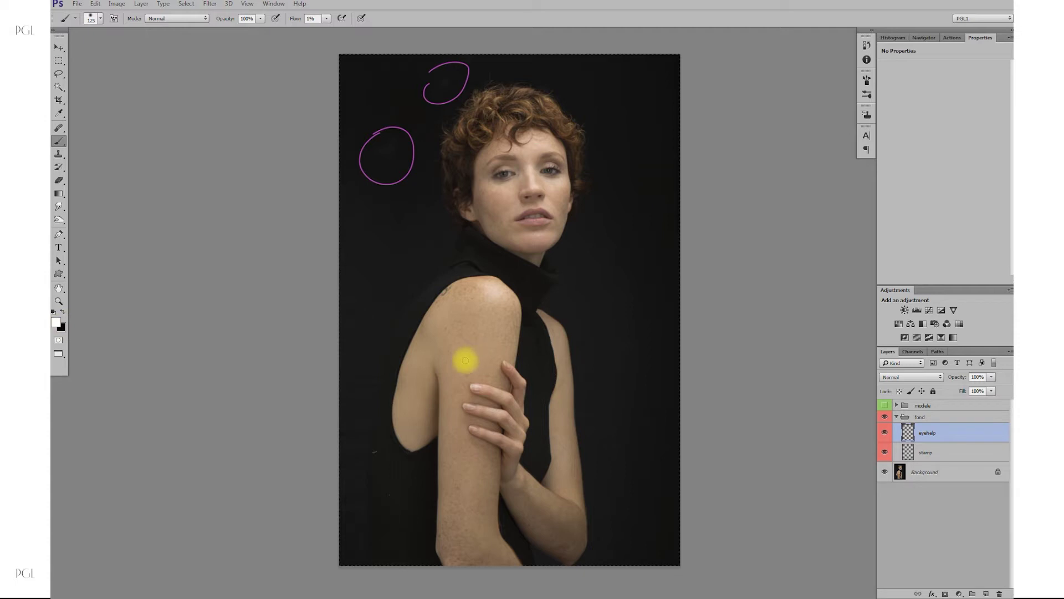
left_click(56, 323)
left_click(757, 151)
key("b")
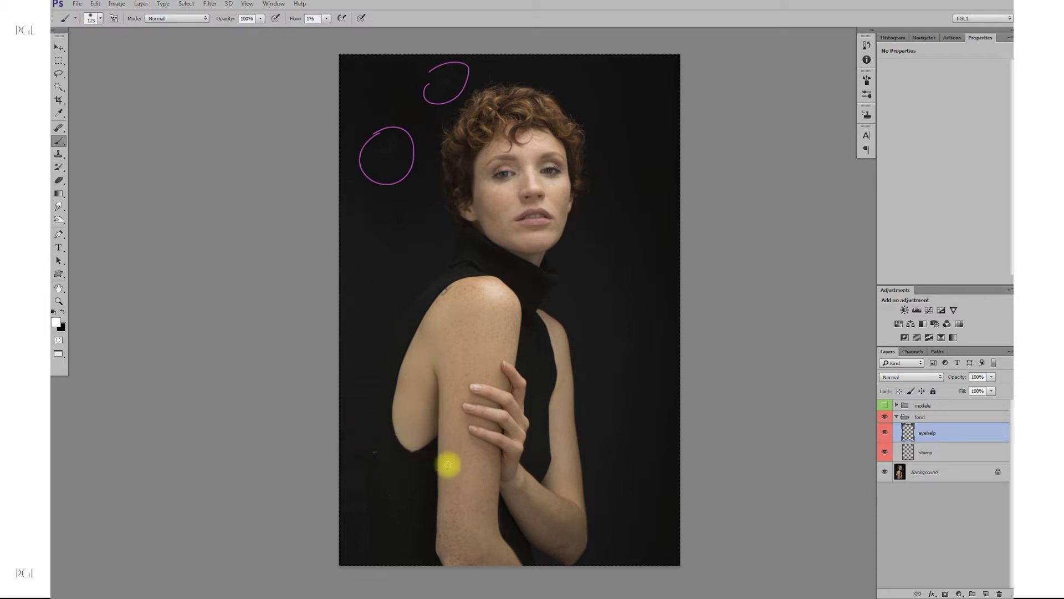
Inspect the backdrop around the head up close with the fond group's eyehelp markings hidden and shown again.
scroll(449, 131, "up", 2)
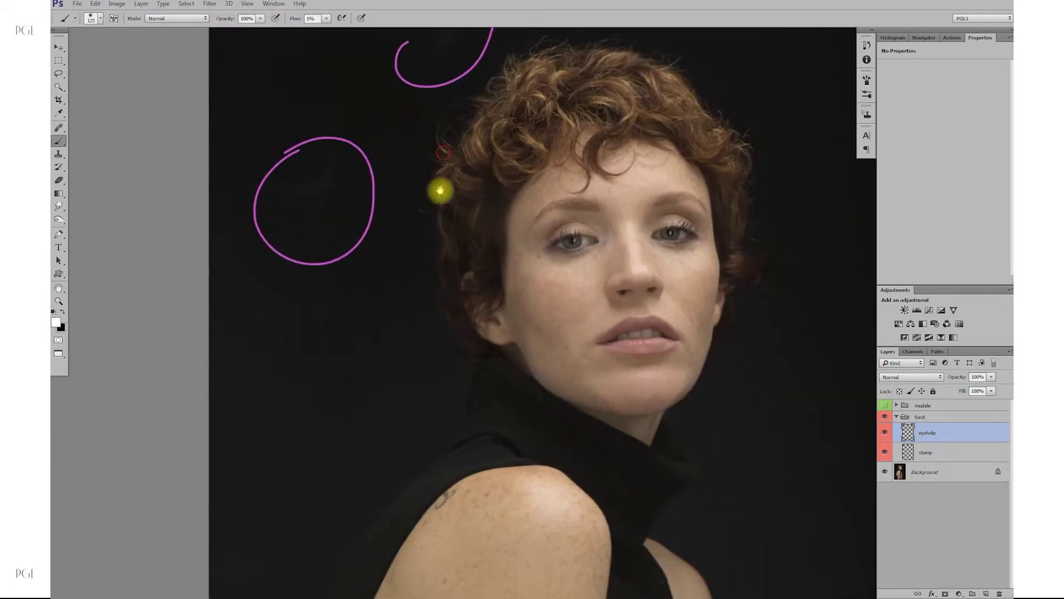
left_click_drag(441, 171, 423, 264)
left_click(884, 433)
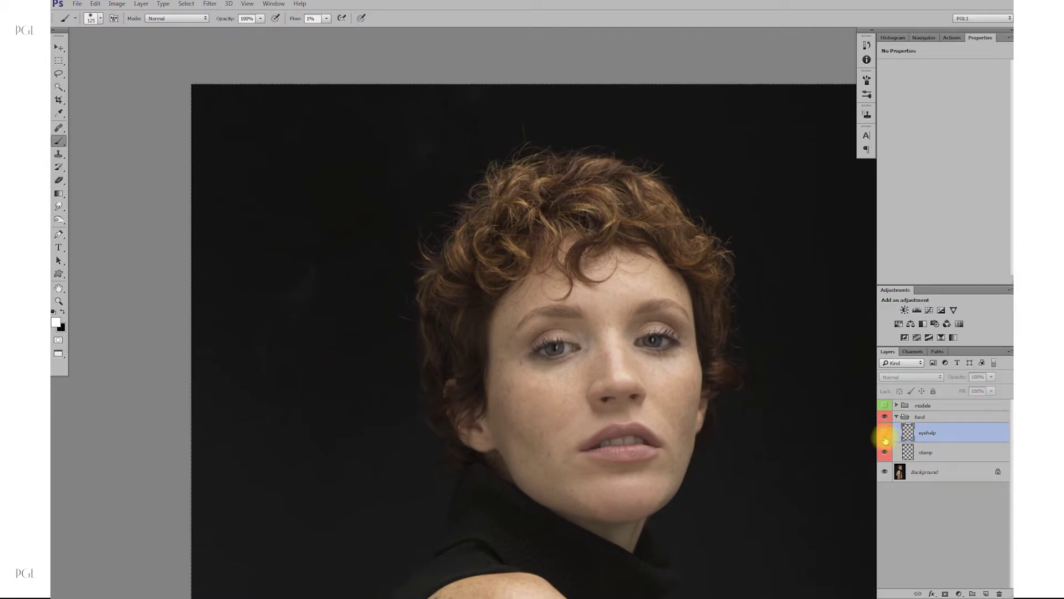
scroll(589, 380, "down", 2)
left_click_drag(541, 423, 527, 340)
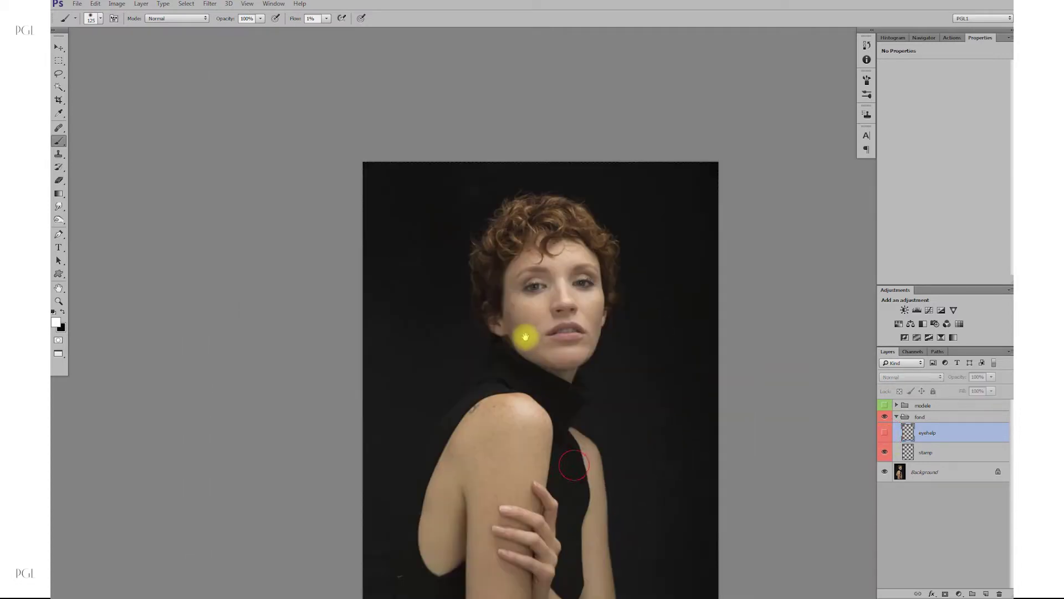
left_click(885, 433)
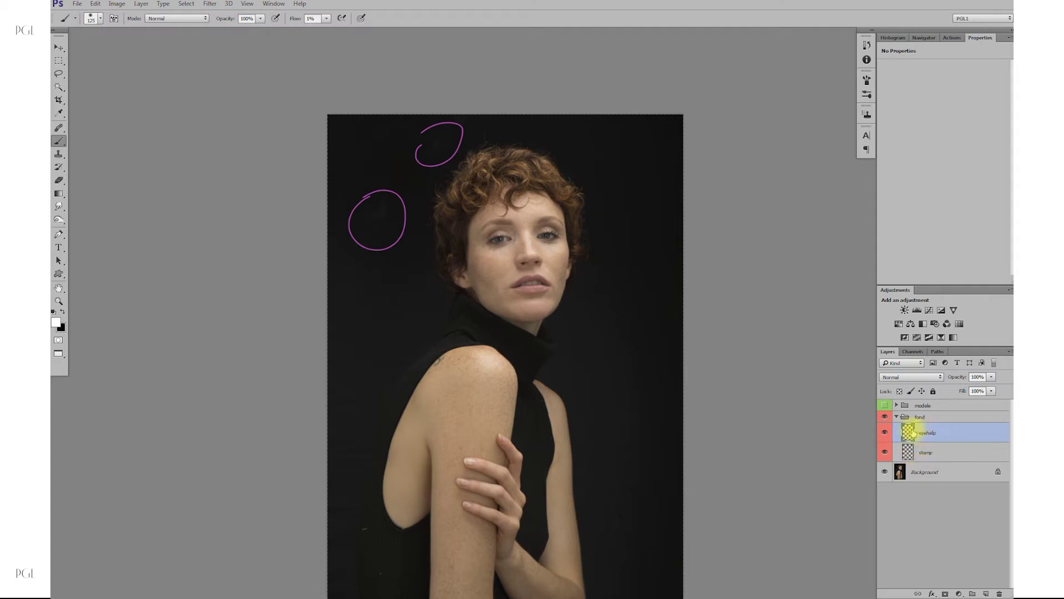
Add two empty layers above the stamp layer in the fond group and select the lower one.
left_click(923, 452)
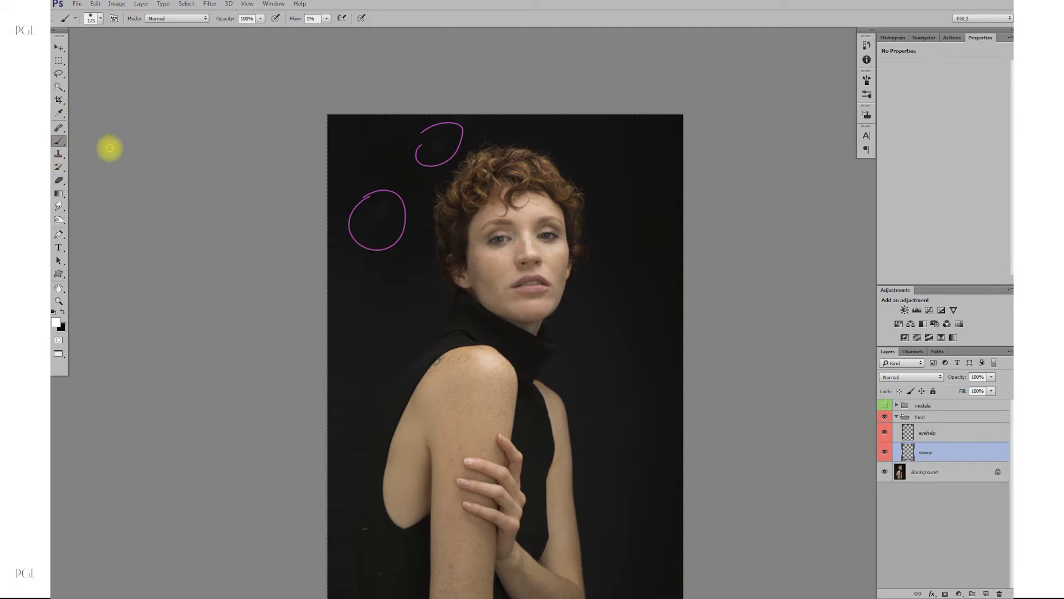
left_click(986, 592)
left_click(987, 592)
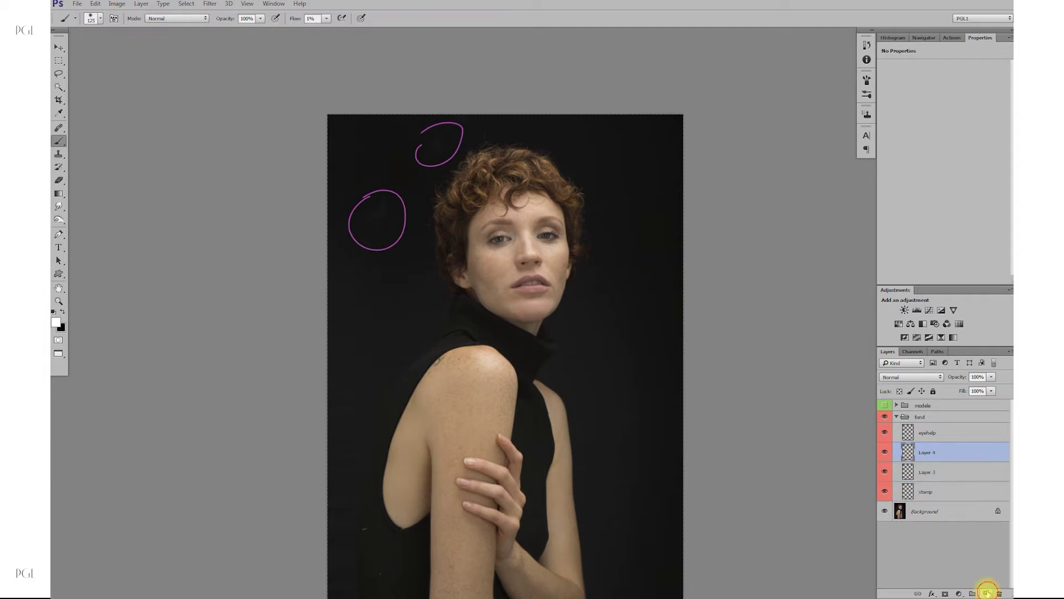
left_click(929, 472)
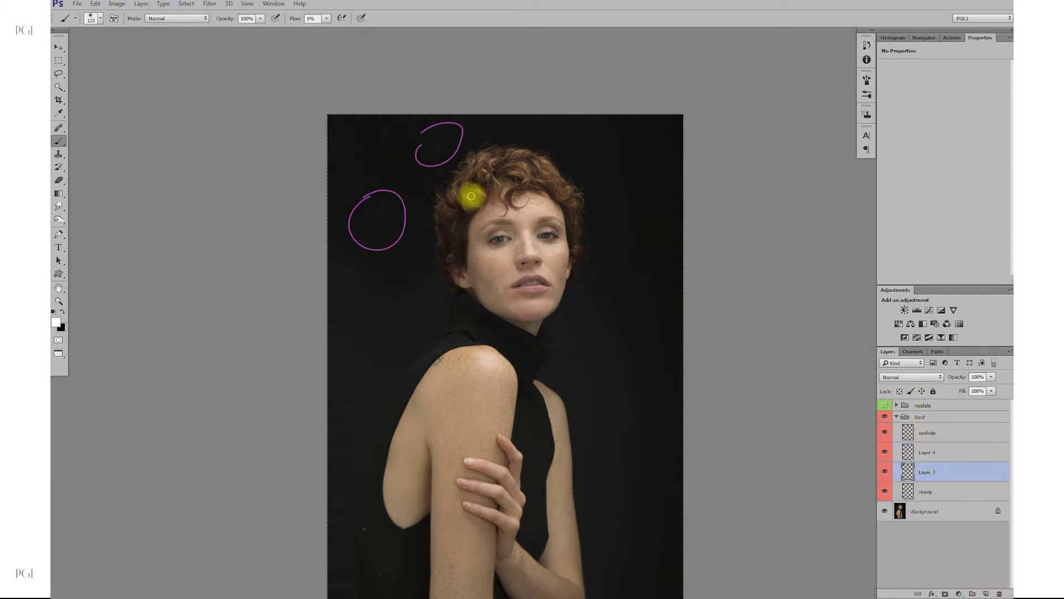
Collapse the fond group, try duplicating the Background layer three times, and delete the three copies.
left_click(896, 416)
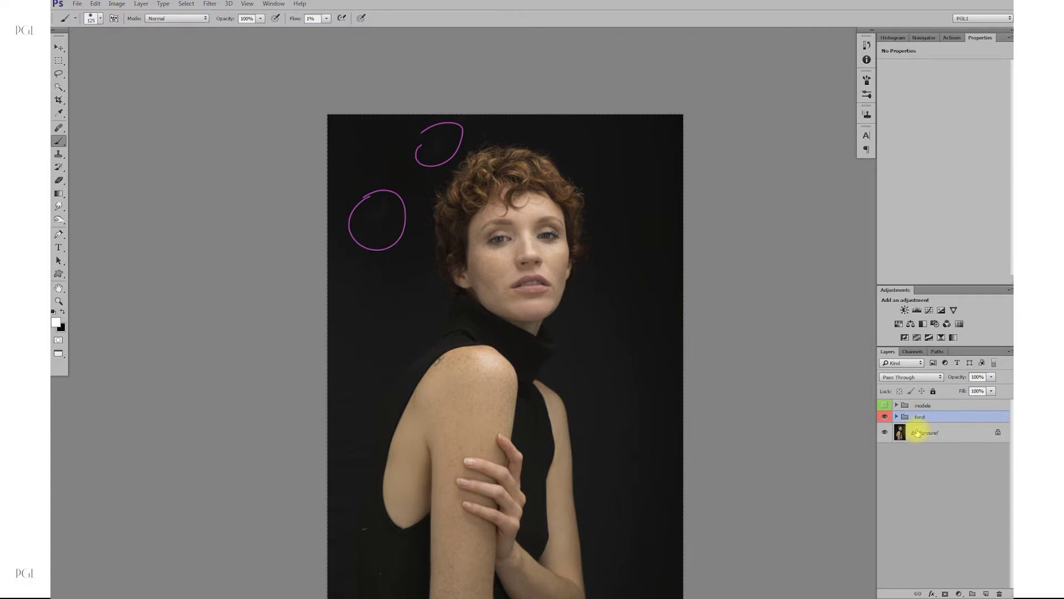
left_click(919, 435)
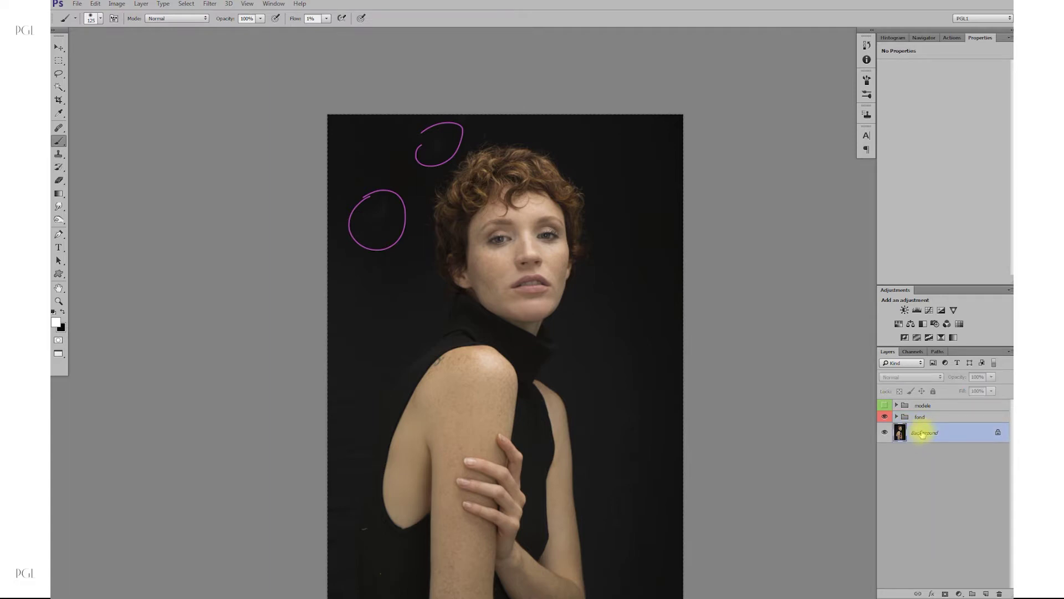
key("ctrl+j")
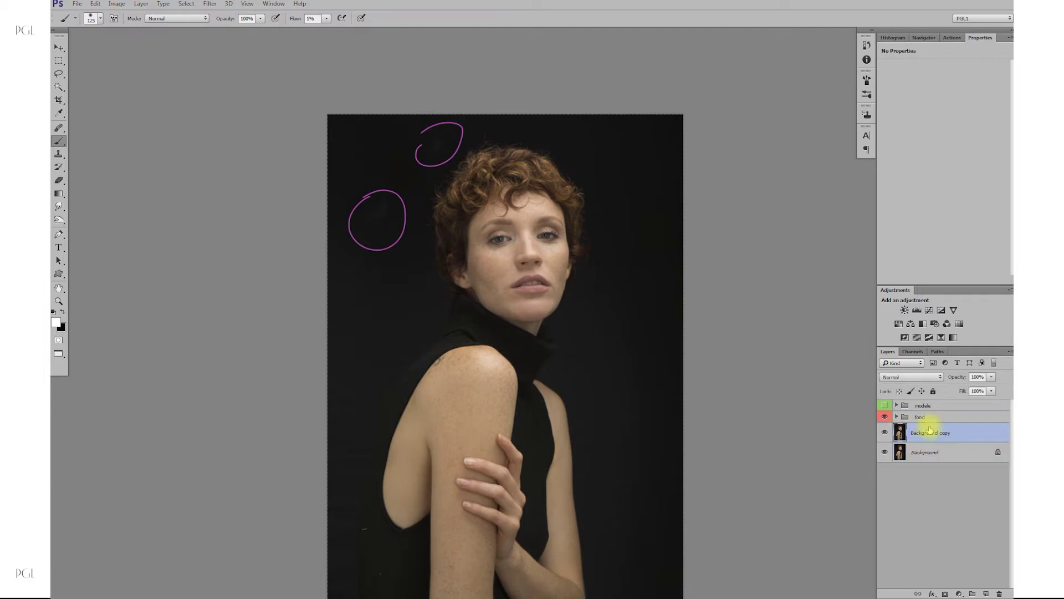
key("ctrl+j")
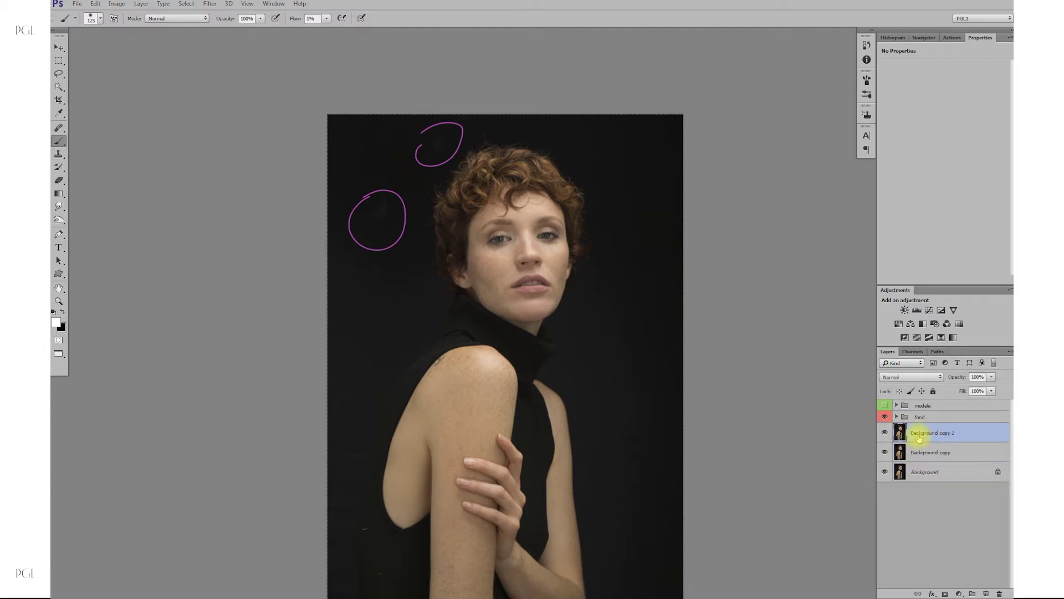
key("ctrl+j")
left_click(946, 470, "shift")
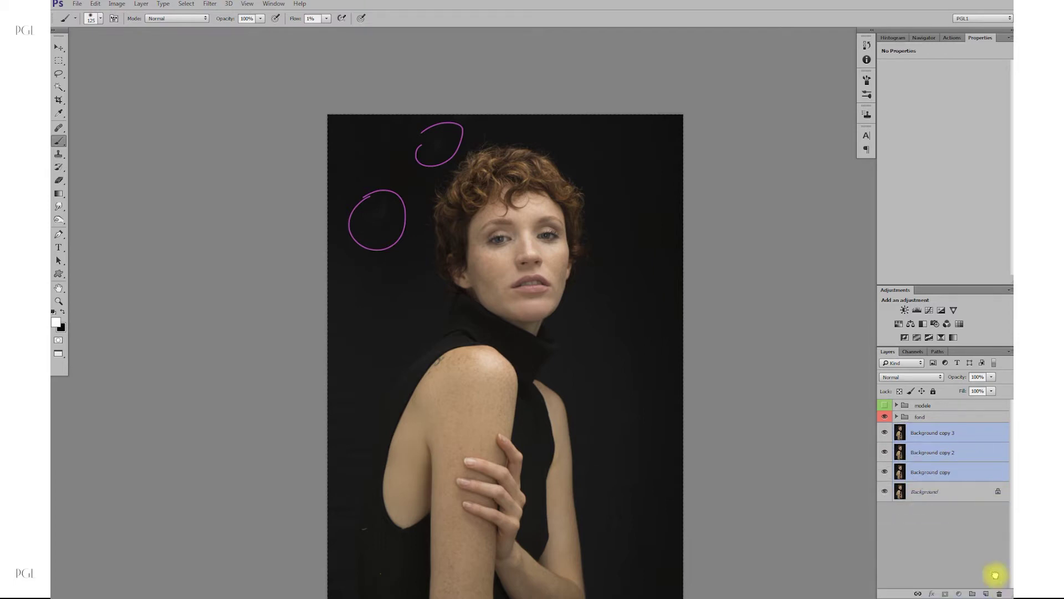
key("Delete")
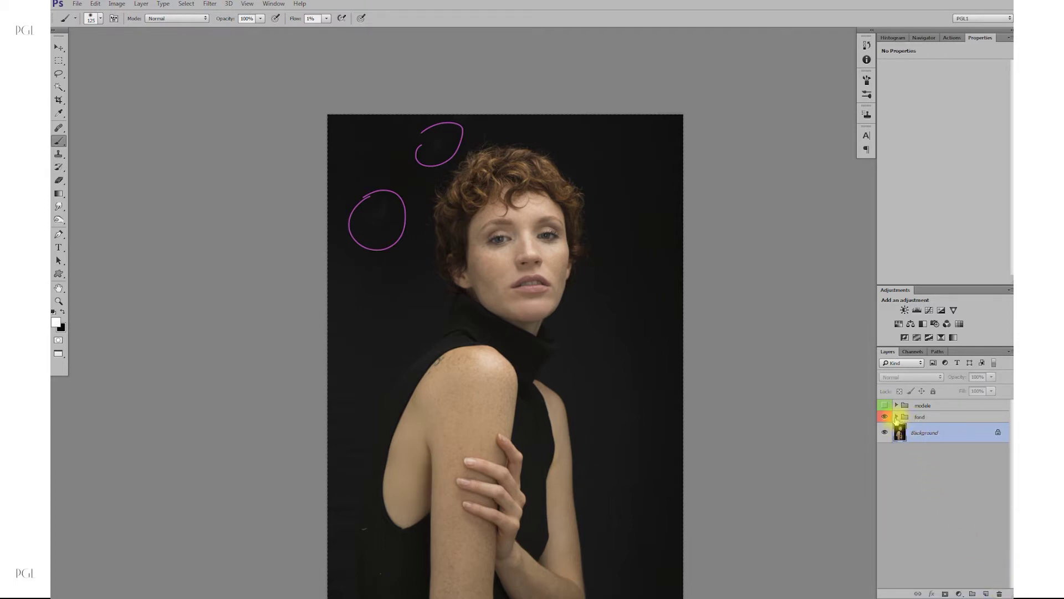
Expand the fond group, select its upper empty layer and set the Clone Stamp tool to sample All Layers.
left_click(897, 417)
left_click(908, 433)
left_click(910, 451)
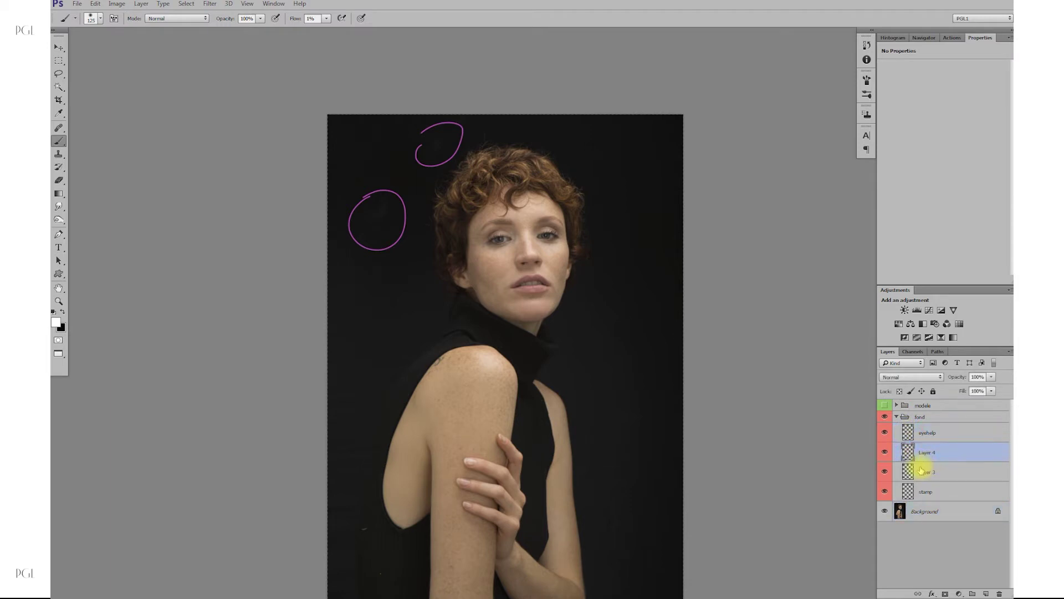
left_click(59, 156)
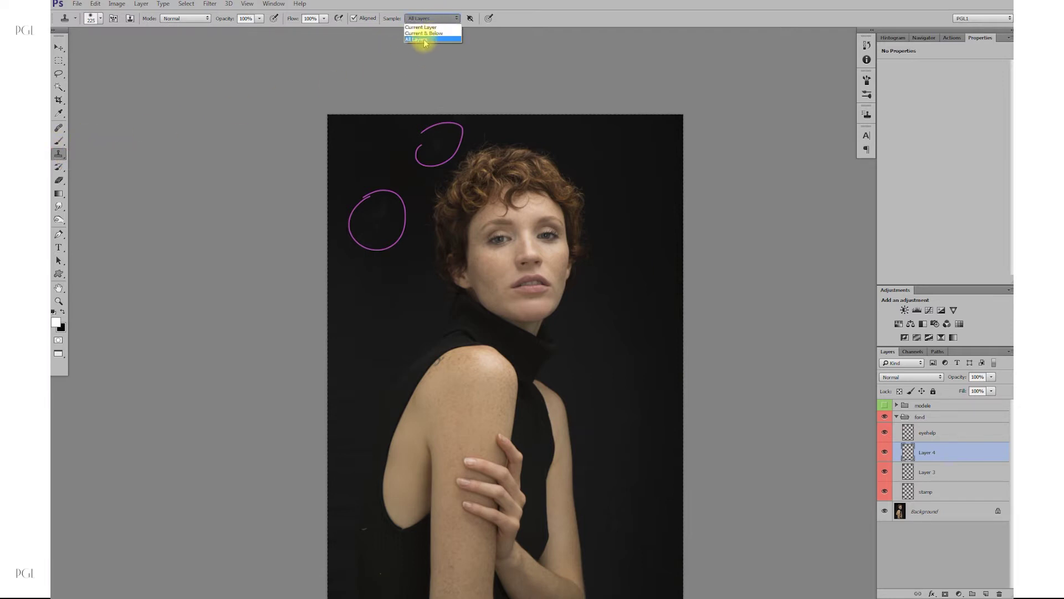
left_click(430, 40)
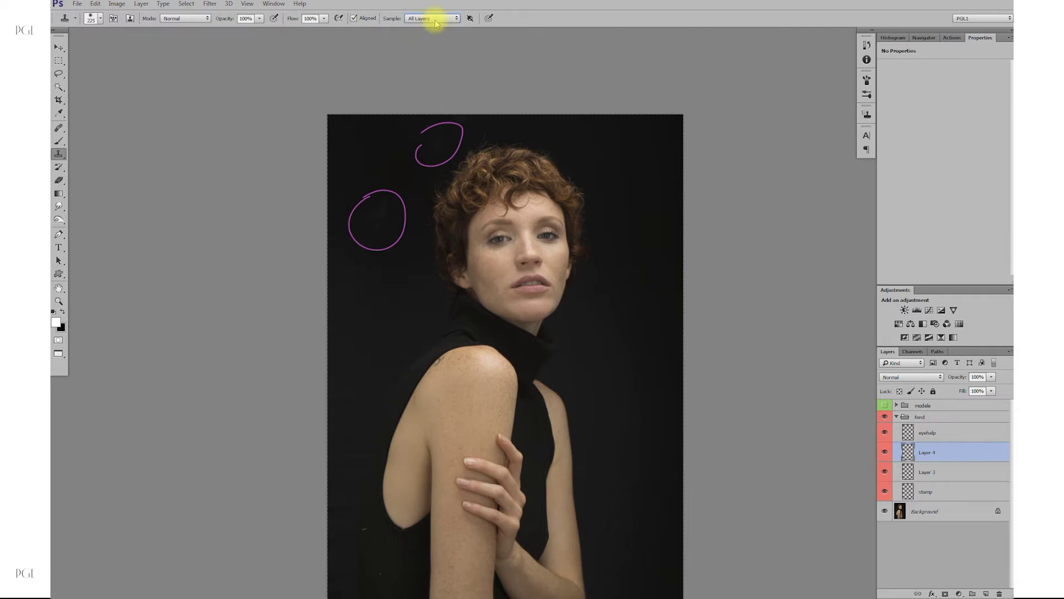
left_click(438, 21)
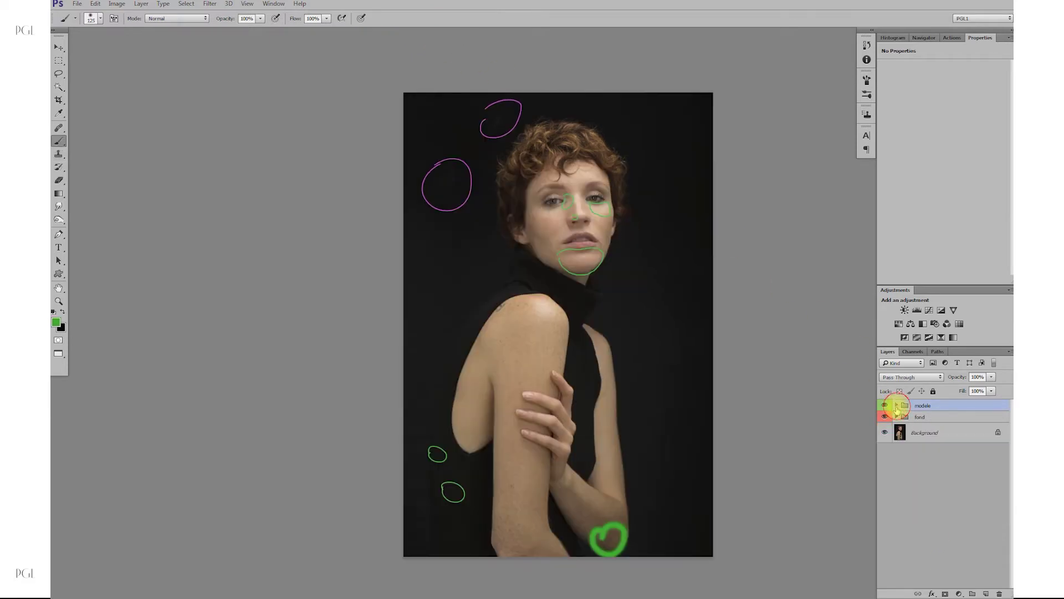
Expand the modele group and its vetements subgroup.
left_click(897, 406)
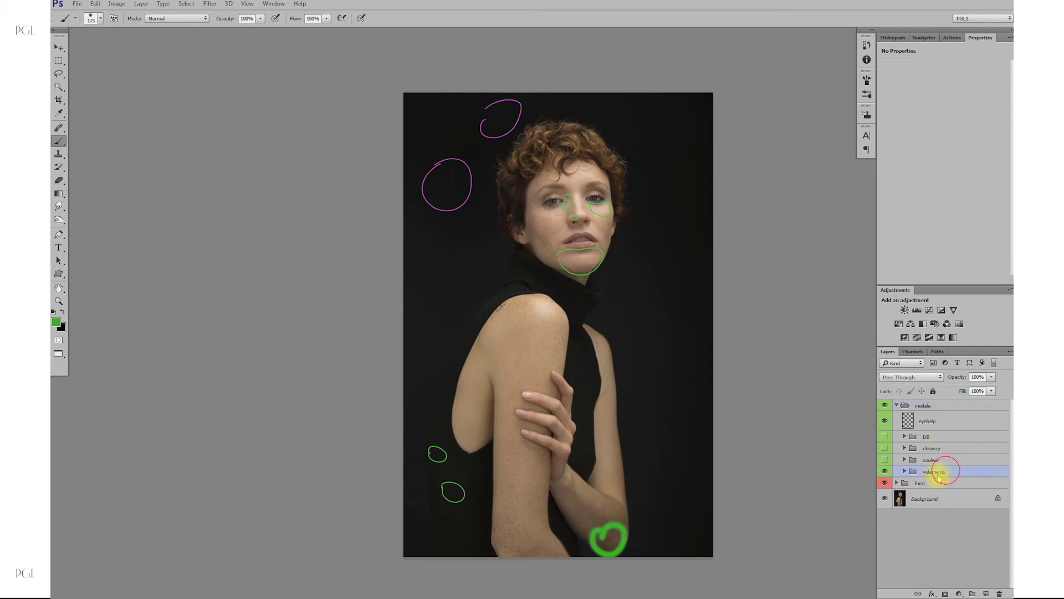
left_click(941, 472)
left_click(904, 472)
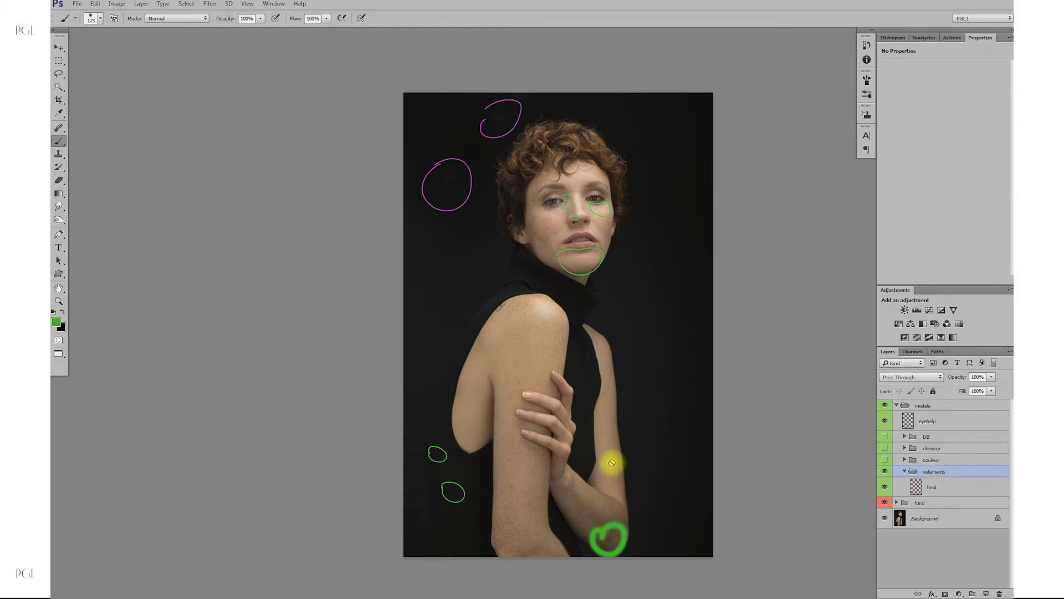
Compare the image with the vetements group and the eyehelp markings toggled off and on, and select the heal layer.
left_click(885, 472)
left_click(885, 472)
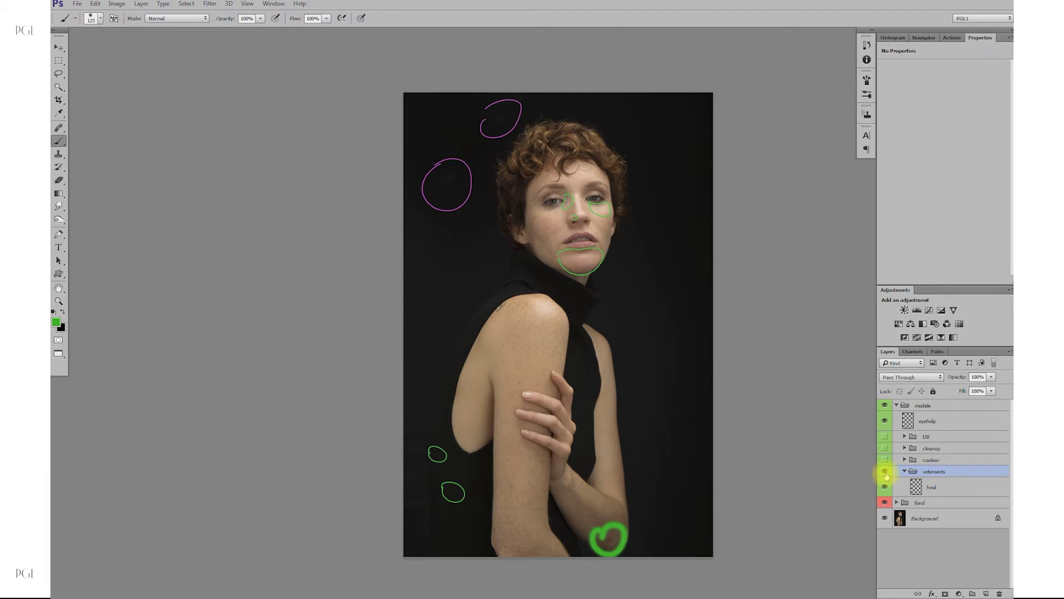
left_click(885, 420)
left_click(885, 421)
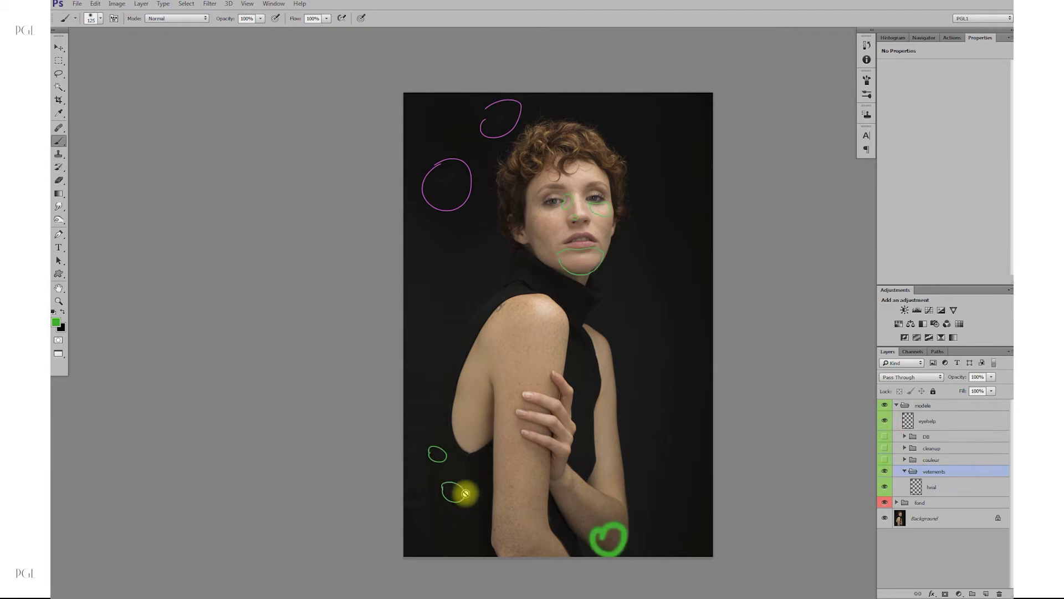
left_click(925, 487)
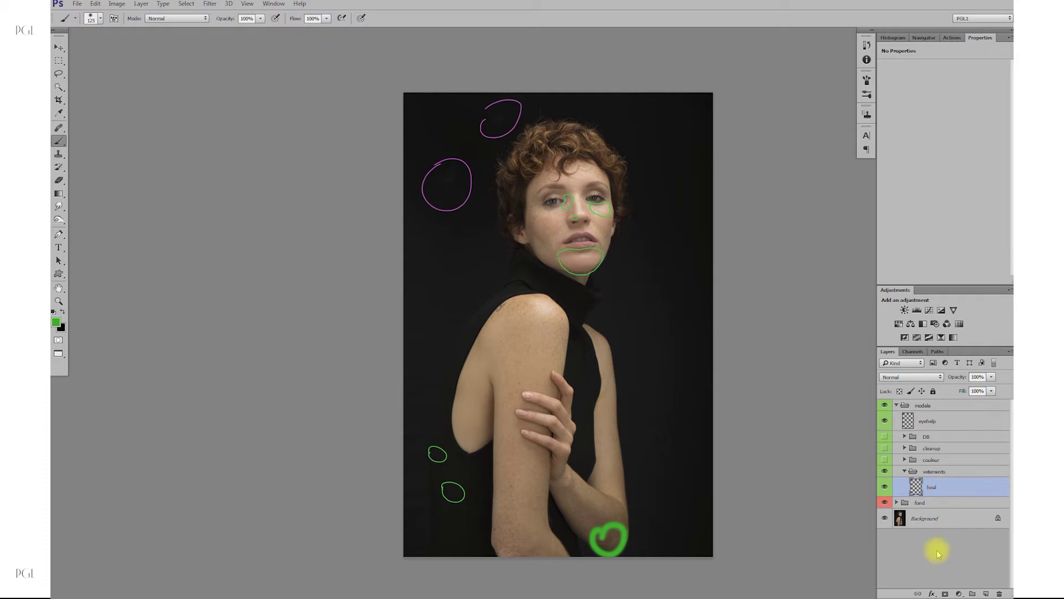
Collapse vetements, show and expand the couleur group, select Hue/Saturation 2 and hide the modele eyehelp markings.
left_click(905, 471)
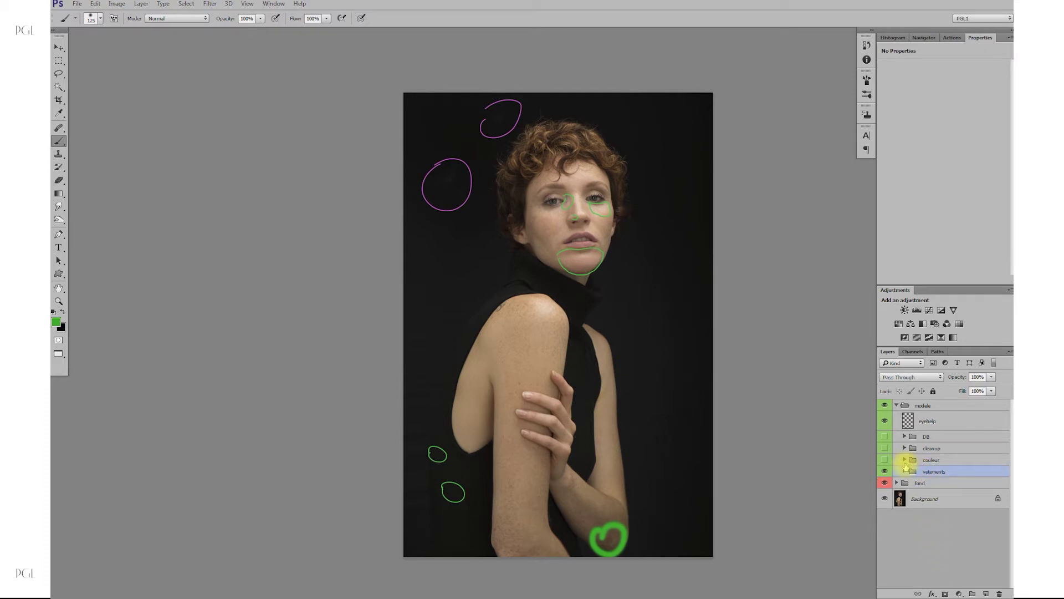
left_click(905, 460)
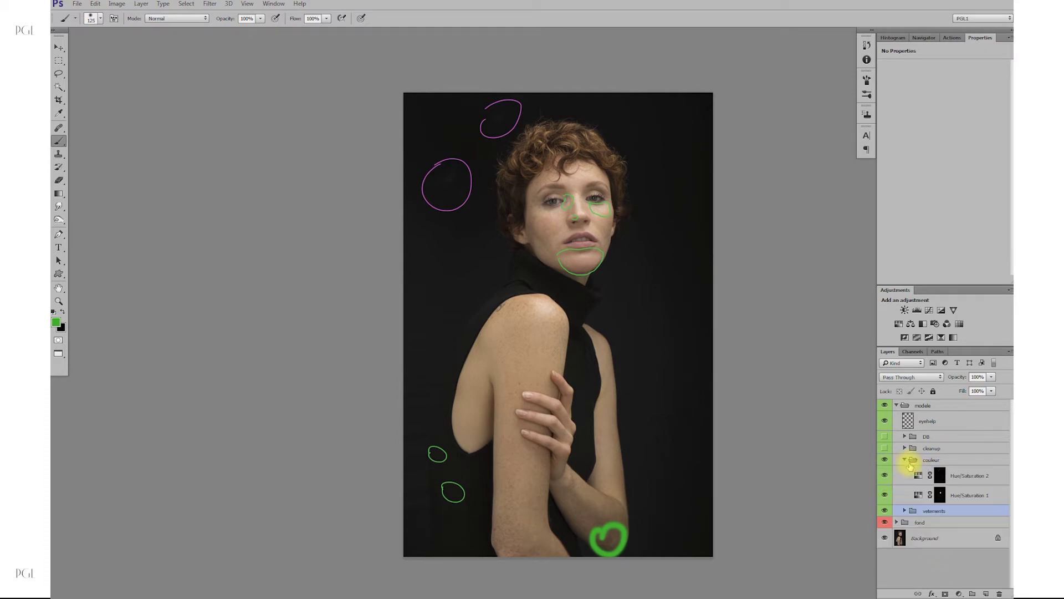
left_click(964, 481)
left_click_drag(618, 245, 856, 333)
left_click(885, 421)
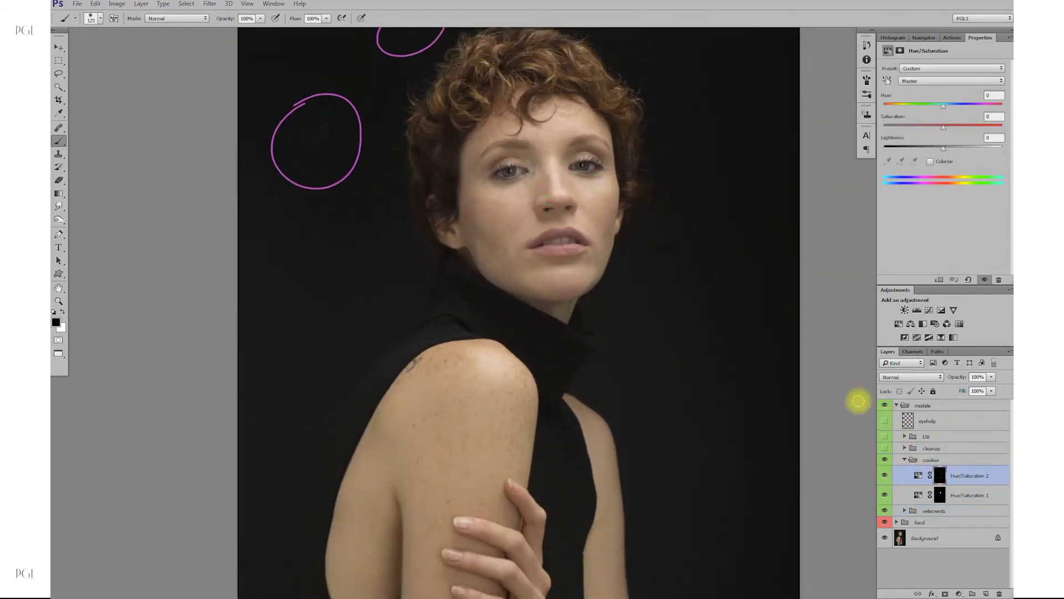
Inspect the layer mask and adjustment settings of Hue/Saturation 2 in the couleur group.
left_click_drag(588, 287, 580, 316)
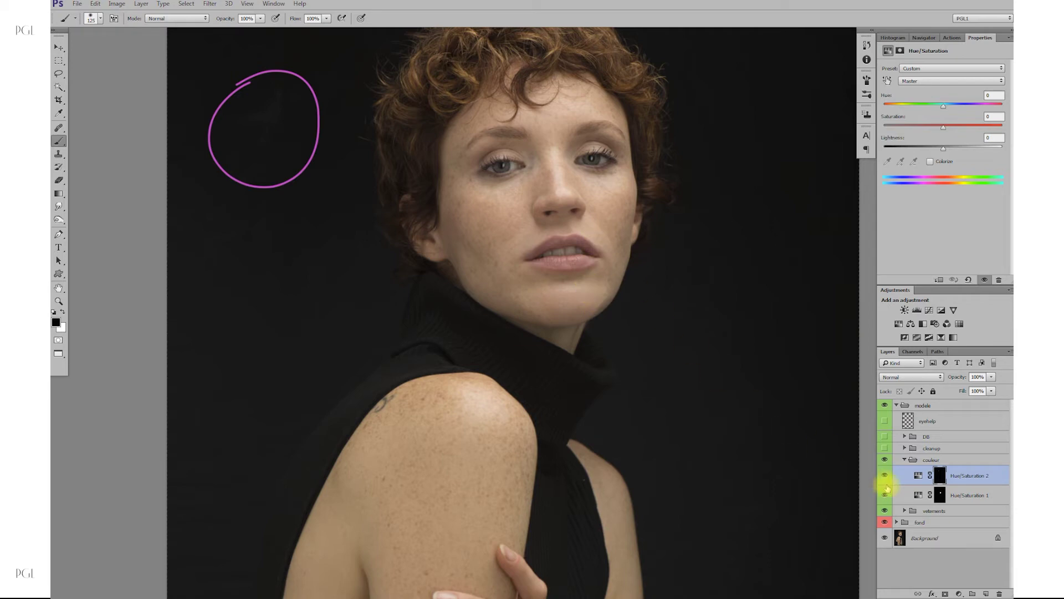
left_click(940, 483)
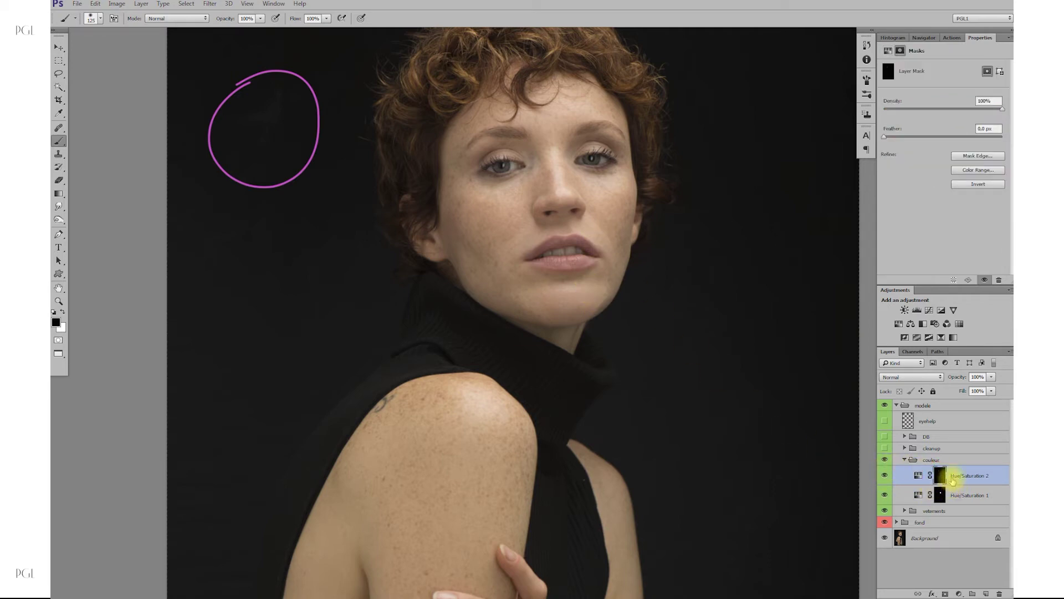
left_click(918, 476)
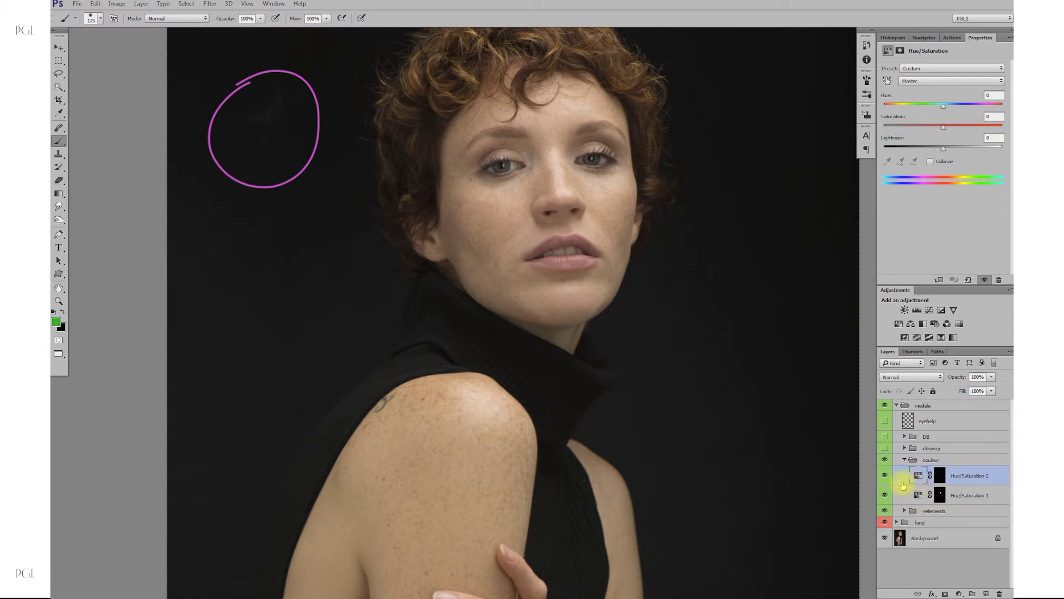
left_click(940, 475)
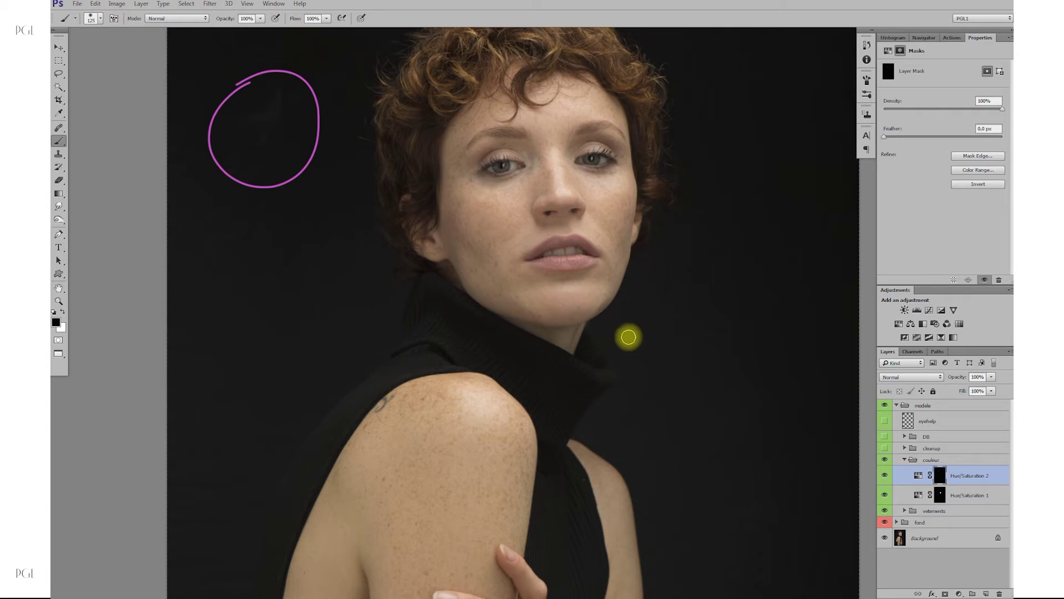
Lasso the chin with a 10 px feather and add a Hue/Saturation adjustment with the Reds hue at +20.
key("l")
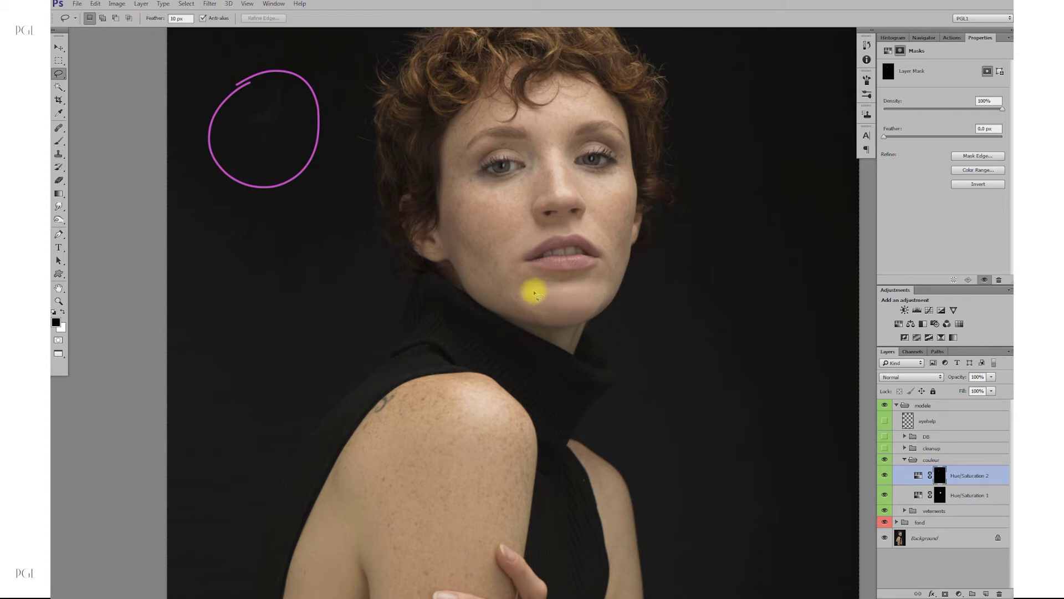
mouse_move(517, 287)
left_mouse_down()
mouse_move(563, 335)
mouse_move(544, 275)
left_mouse_up()
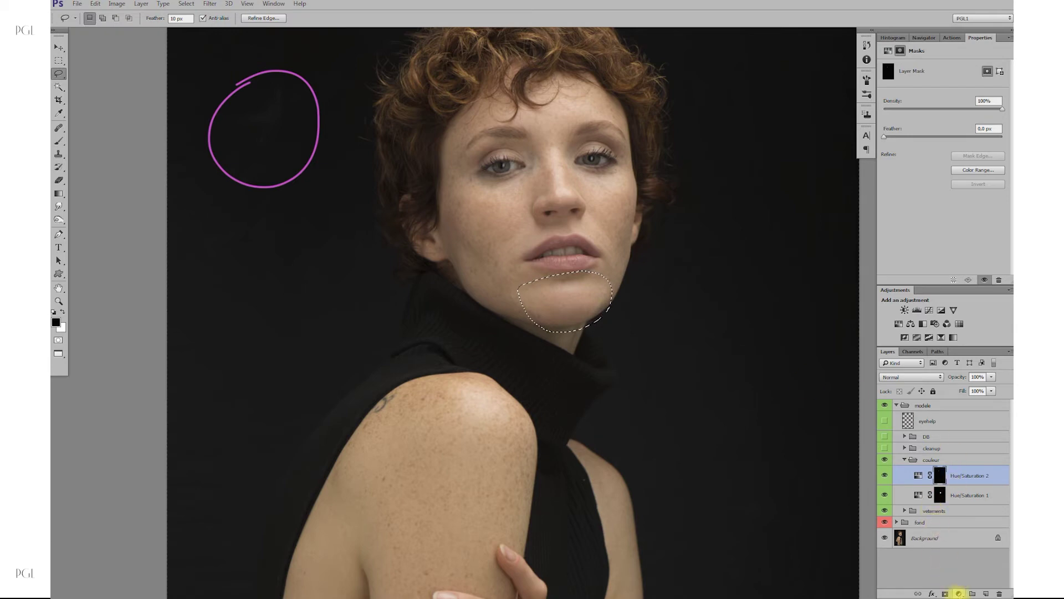
left_click(958, 593)
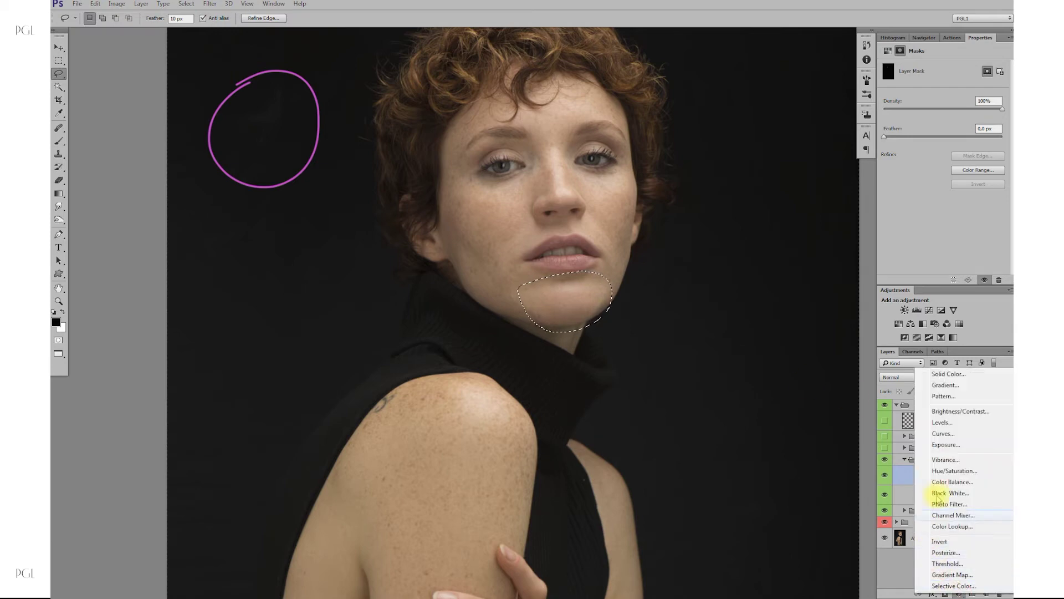
left_click(956, 471)
left_click(949, 81)
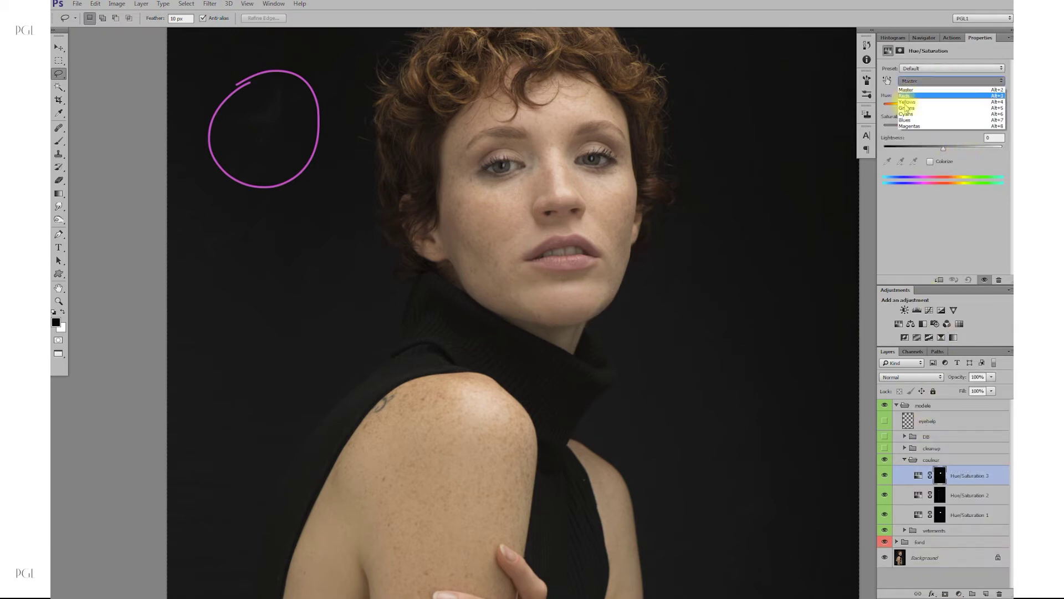
left_click(907, 95)
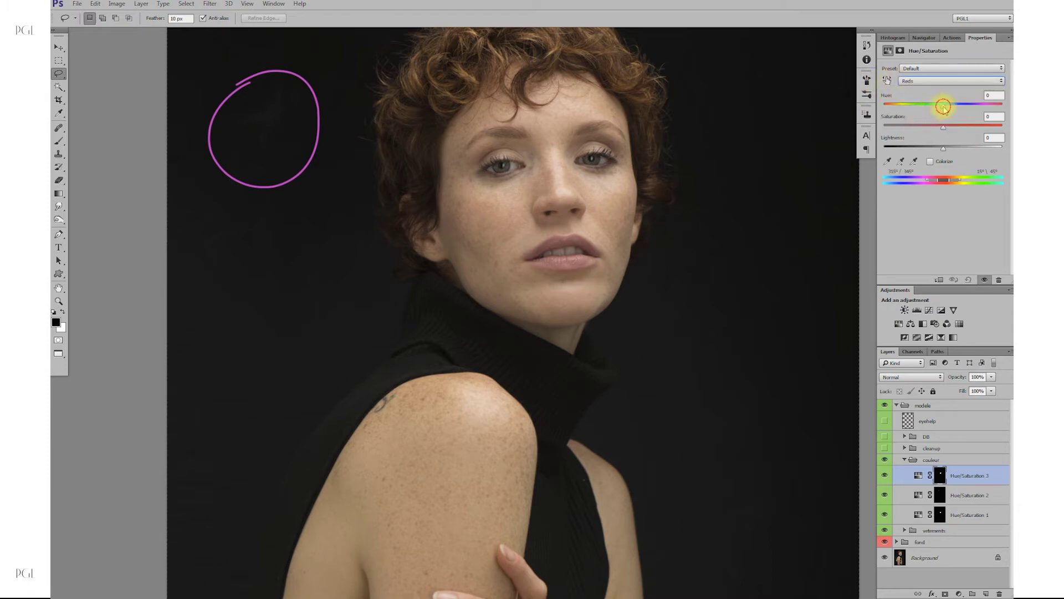
left_click_drag(944, 108, 949, 107)
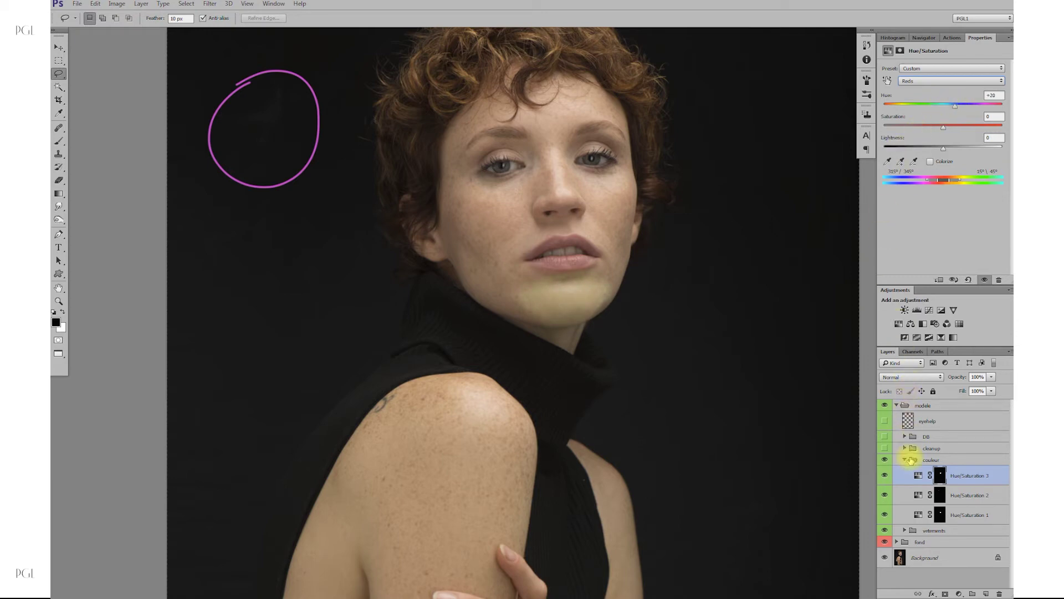
Check the image with the Hue/Saturation 3 mask disabled, view the mask alone, and make it fully black.
left_click(941, 476)
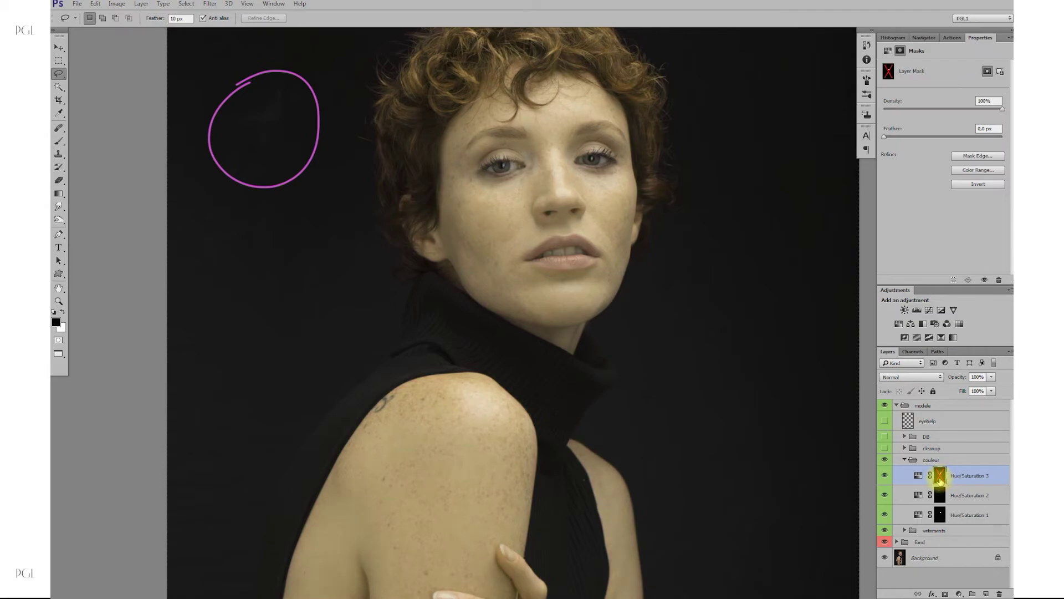
left_click(941, 475, "alt")
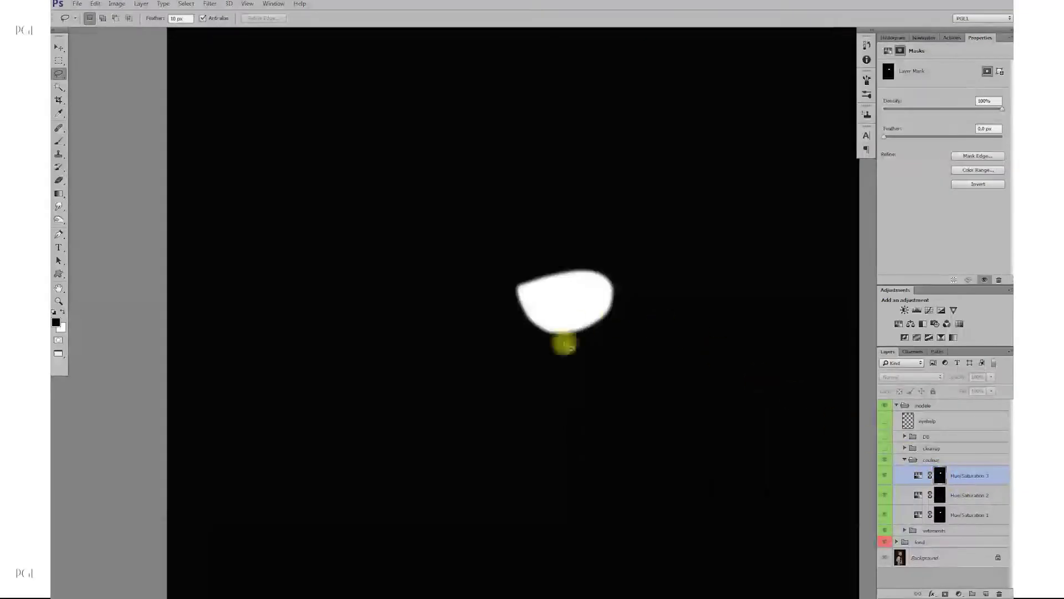
left_click(941, 476, "alt")
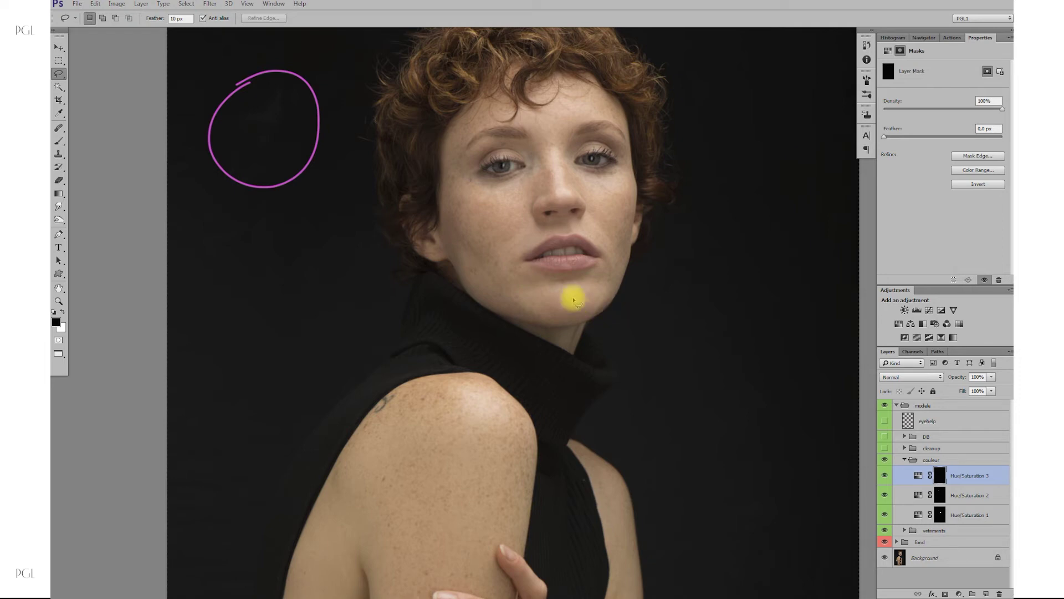
Brush white over the chin on the Hue/Saturation 3 mask and delete that adjustment layer.
key("b")
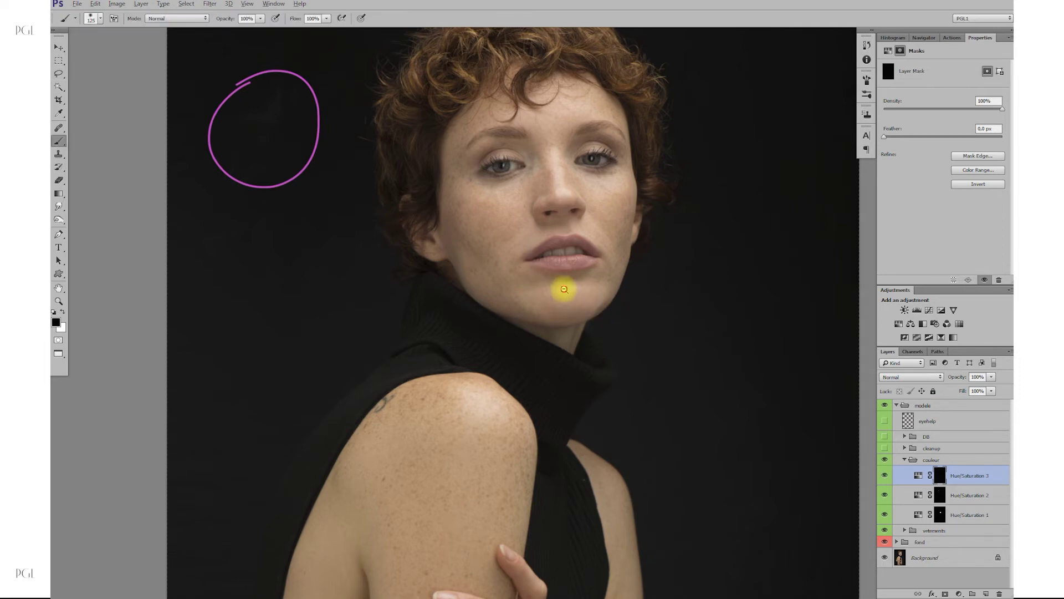
left_click_drag(560, 288, 585, 293)
key("x")
mouse_move(517, 293)
left_mouse_down()
mouse_move(596, 297)
mouse_move(586, 315)
mouse_move(627, 279)
mouse_move(592, 323)
mouse_move(557, 333)
mouse_move(541, 329)
mouse_move(544, 317)
mouse_move(486, 298)
mouse_move(512, 322)
mouse_move(598, 321)
mouse_move(569, 331)
mouse_move(607, 306)
mouse_move(590, 323)
left_mouse_up()
key("ctrl+minus")
scroll(658, 338, "up", 2)
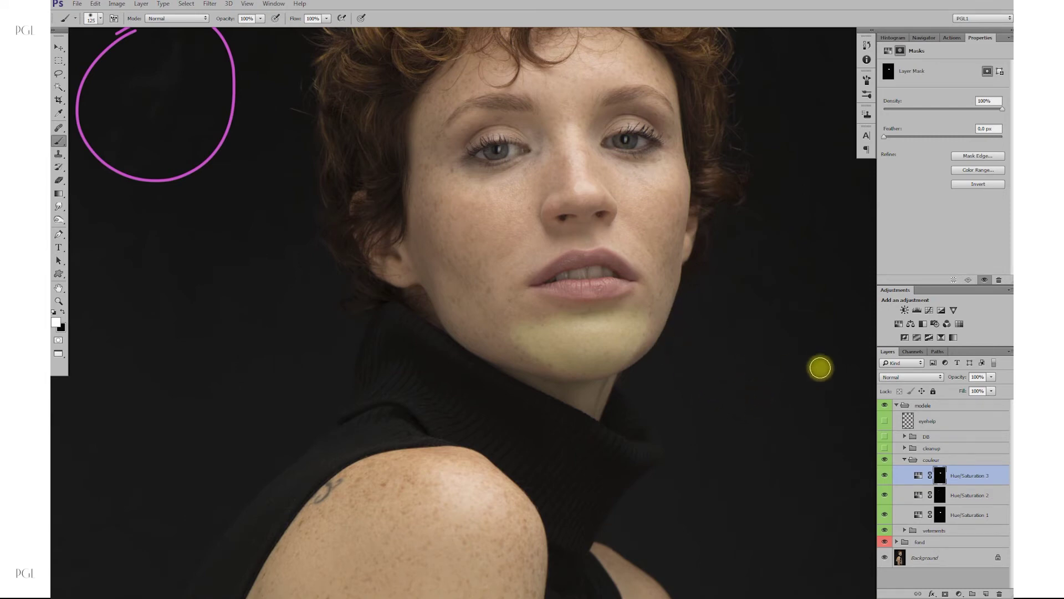
left_click_drag(967, 476, 1000, 594)
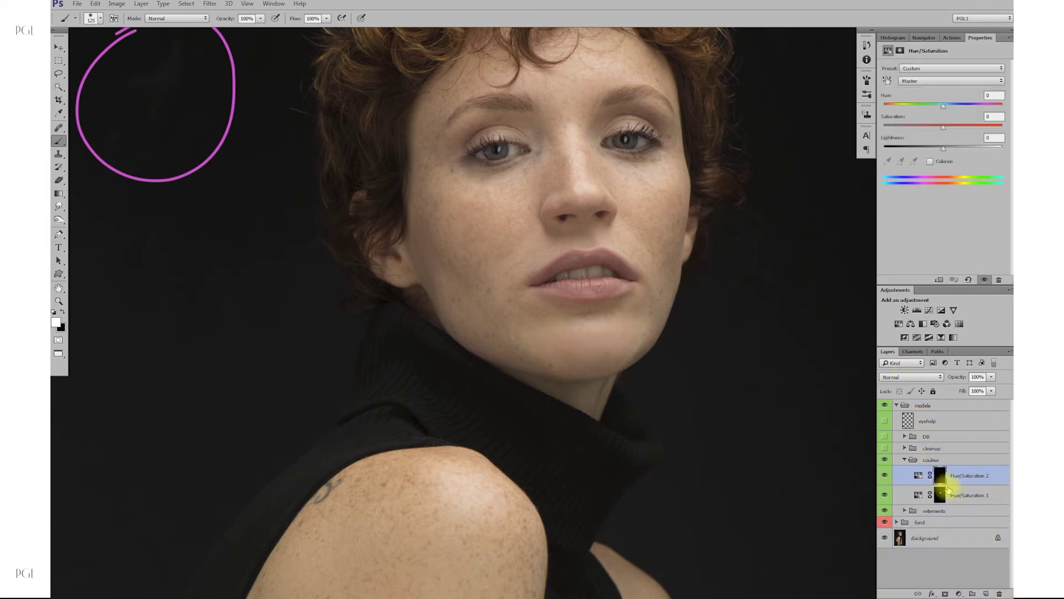
Collapse the couleur group, and show and expand the cleanup group.
left_click(905, 460)
scroll(646, 392, "down", 2)
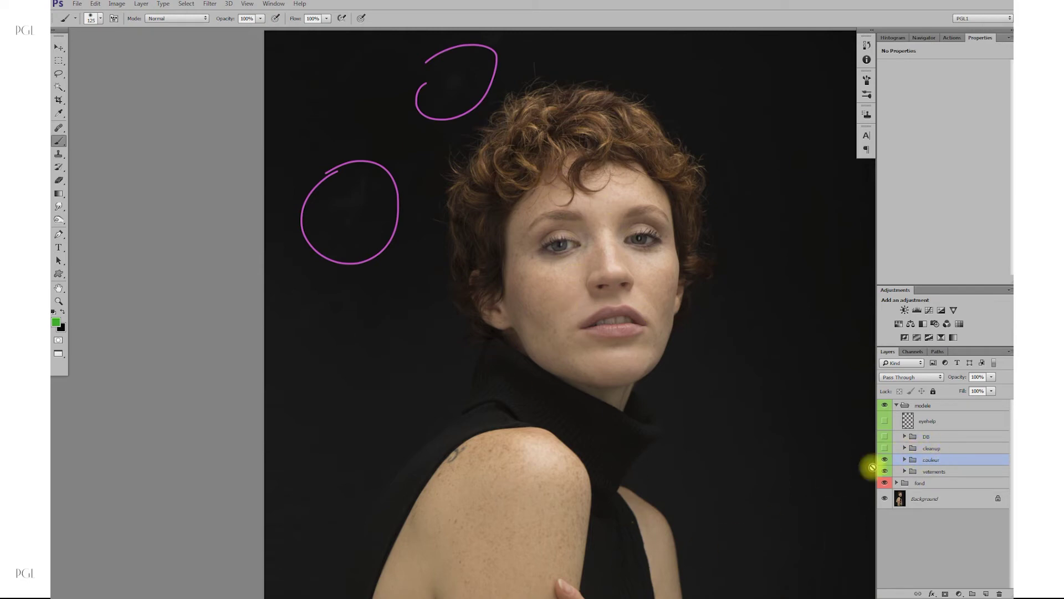
scroll(708, 485, "down", 3)
left_click_drag(664, 438, 622, 338)
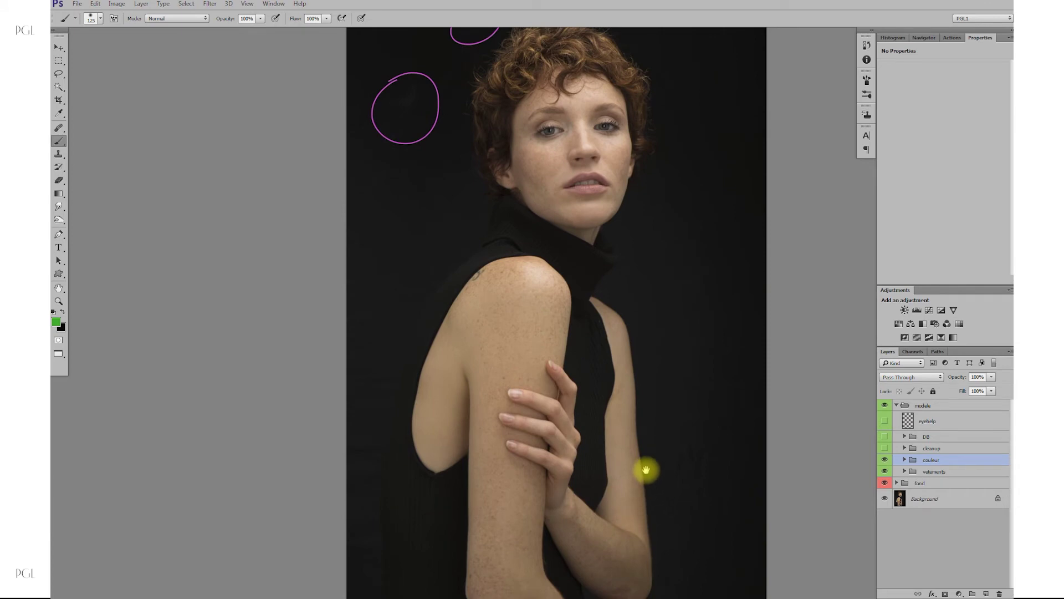
scroll(649, 361, "up", 2)
scroll(649, 362, "up", 2)
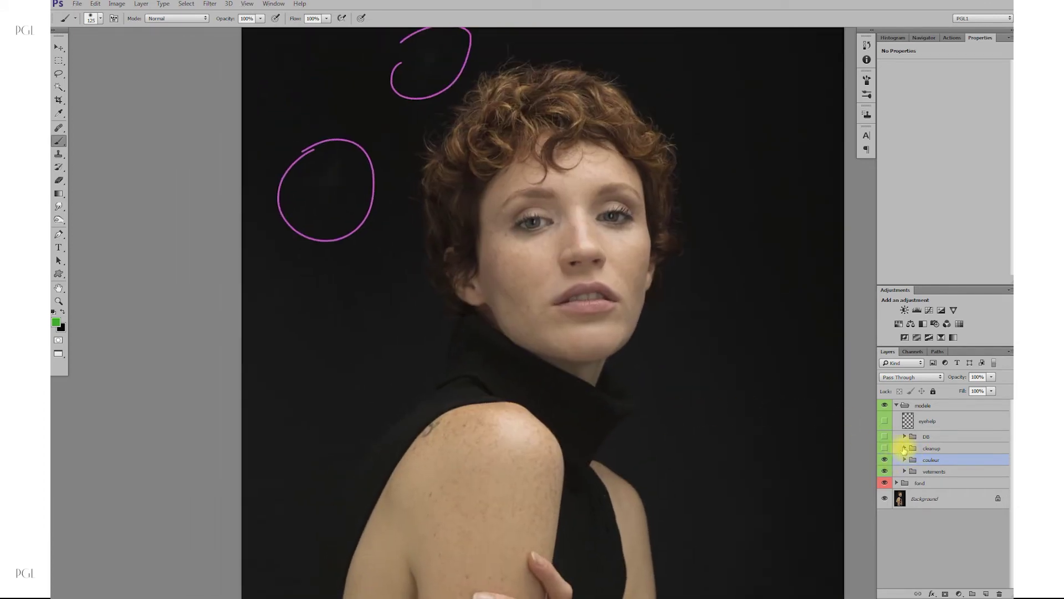
left_click(905, 449)
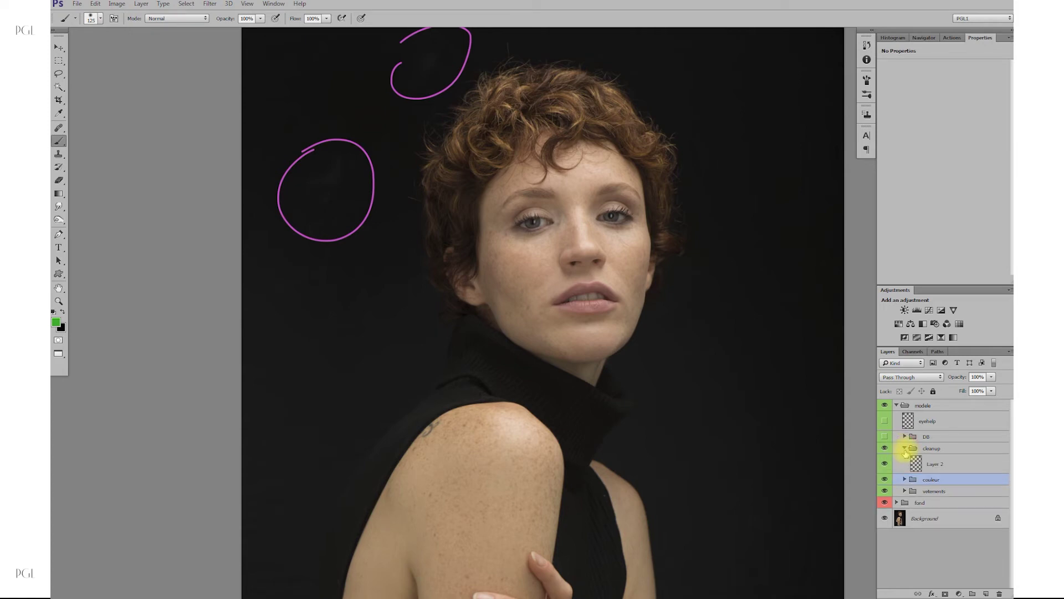
Rename Layer 2 in the cleanup group as tampon and add a new layer named correcteur above it.
left_click(920, 461)
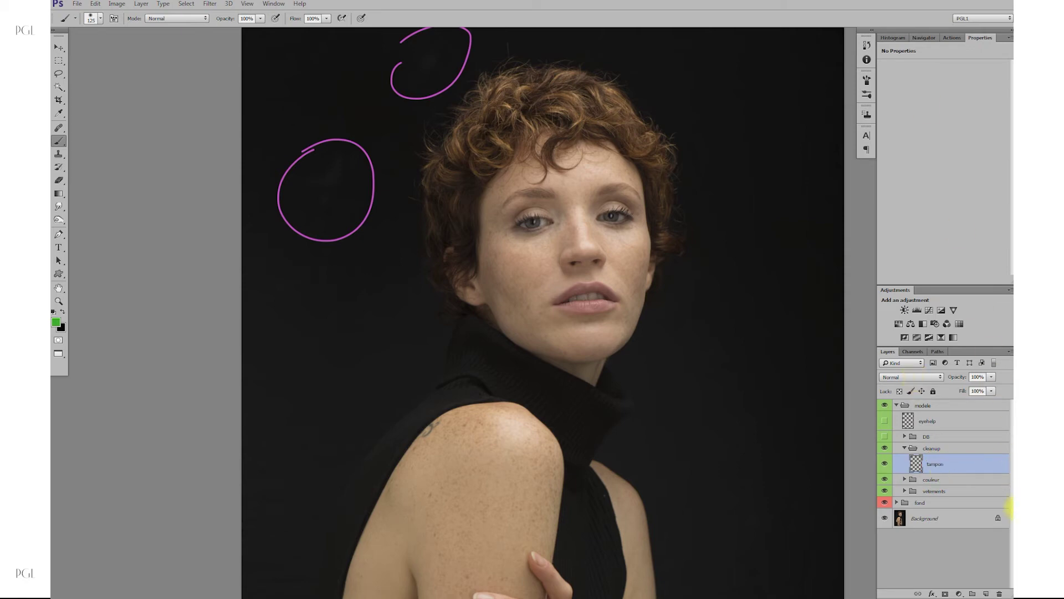
left_click(987, 593, "alt")
type("correcte")
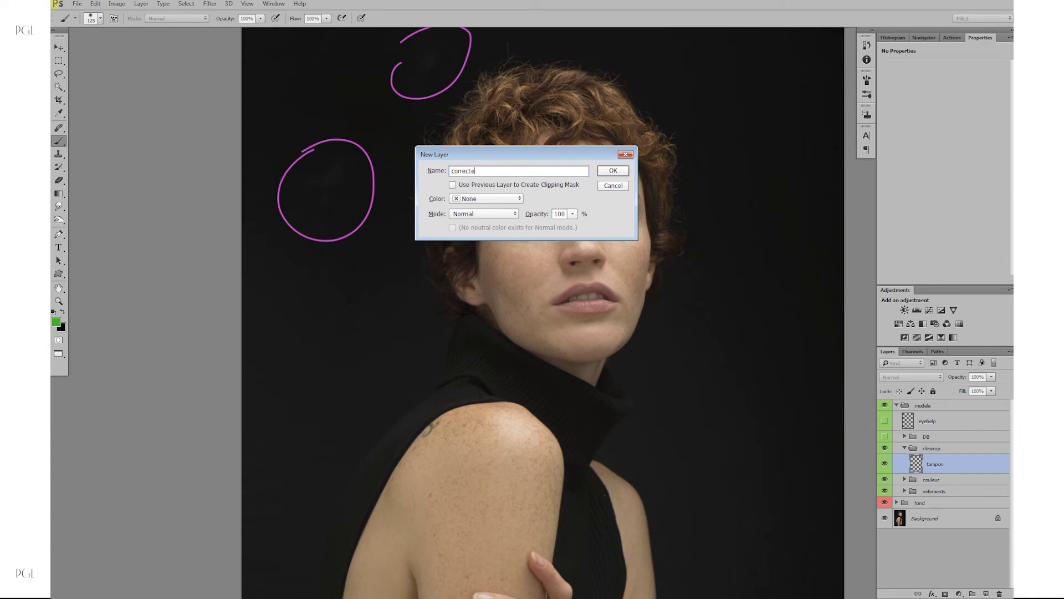
type("ur")
key("Return")
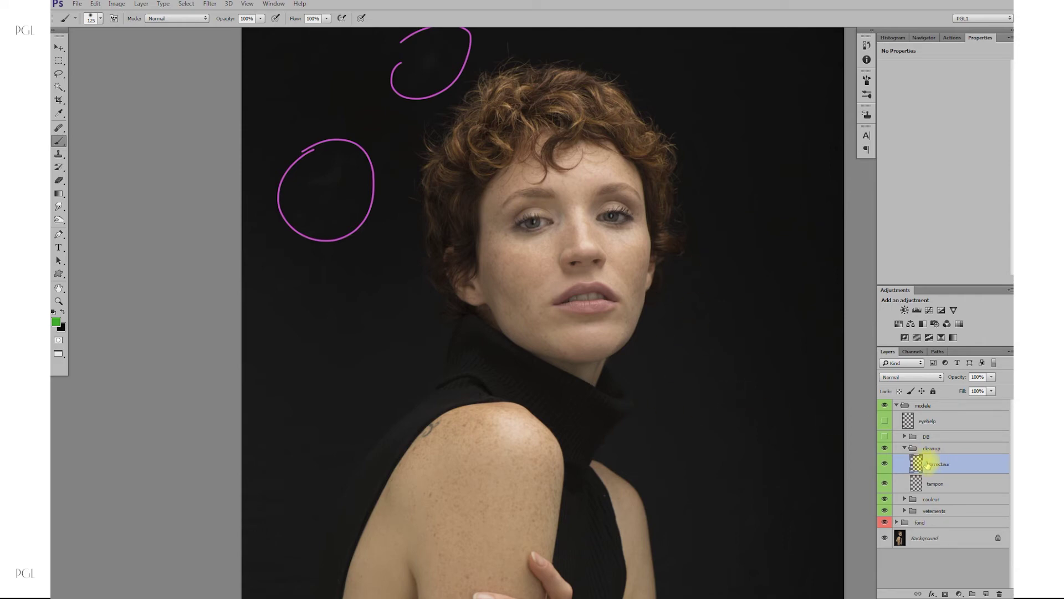
Collapse the cleanup group, and show and expand the DB group.
left_click(905, 449)
left_click(932, 448)
left_click(928, 437)
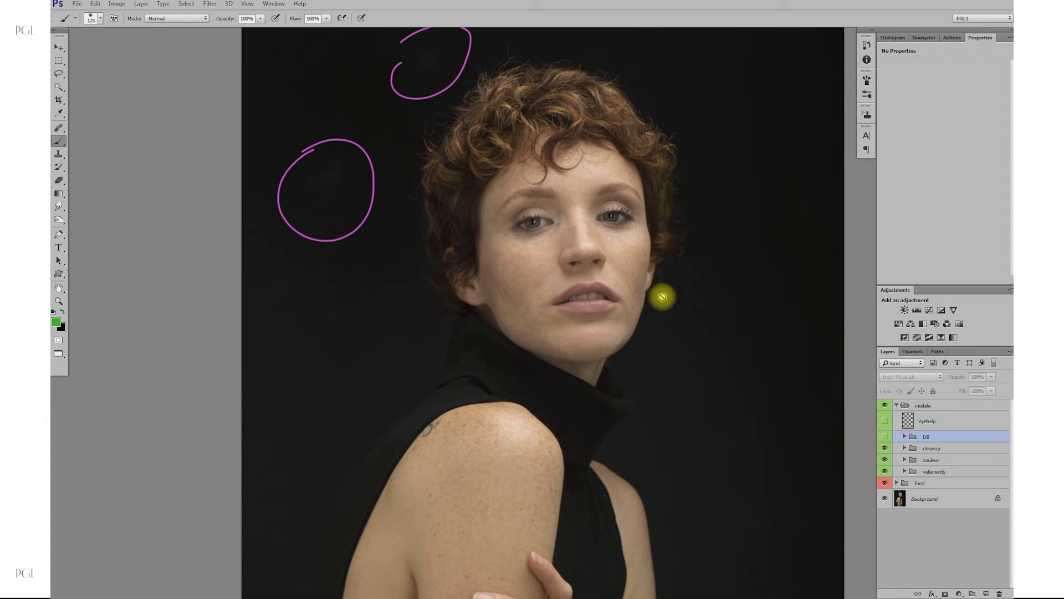
left_click(904, 437)
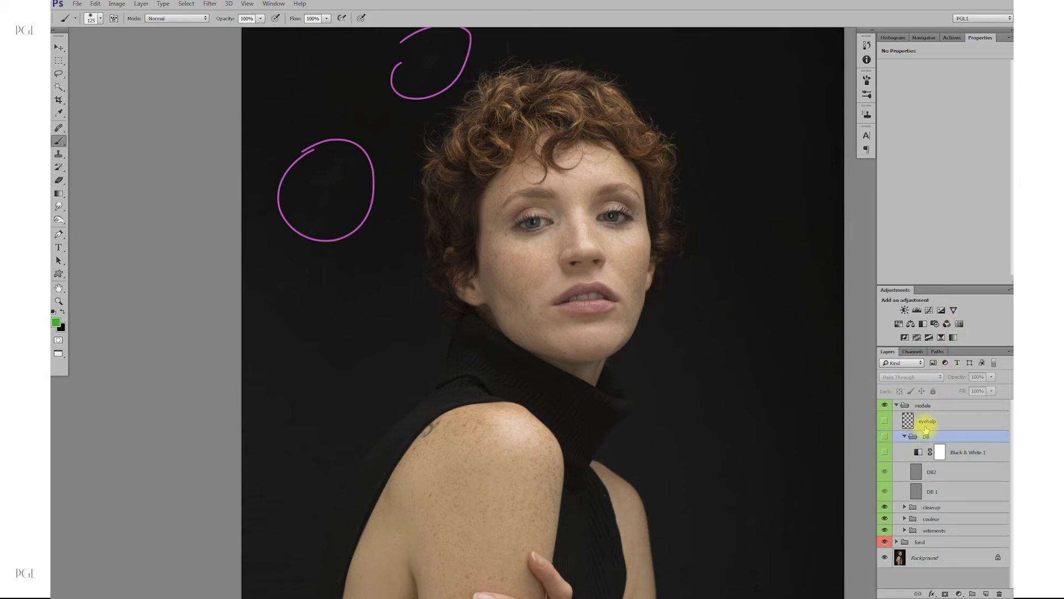
left_click(885, 438)
left_click(905, 438)
left_click(904, 439)
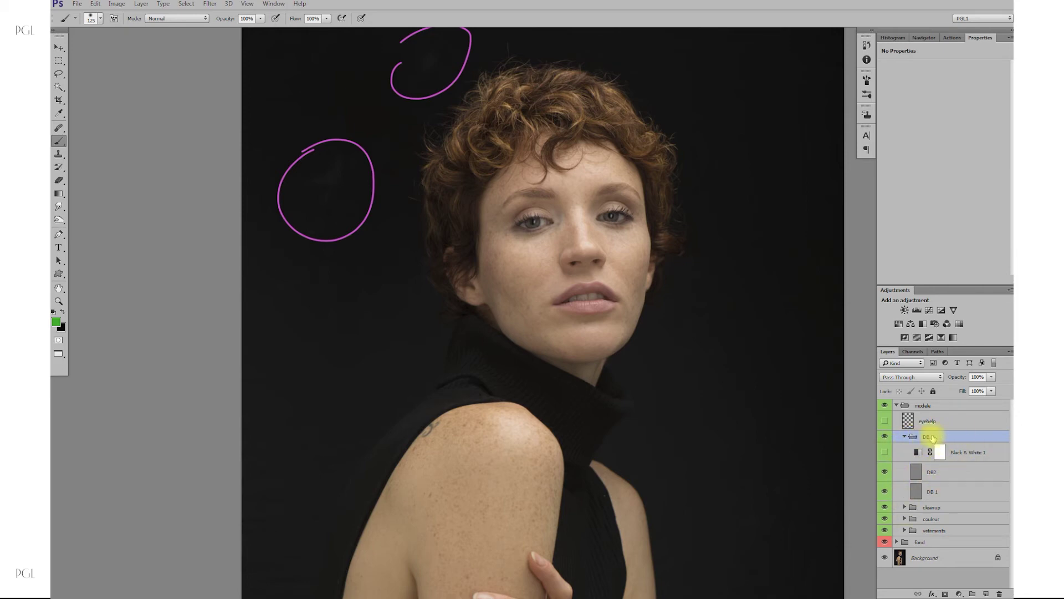
Compare the blending modes and opacities of the DB 1 and DB2 layers.
left_click(941, 492)
left_click(935, 472)
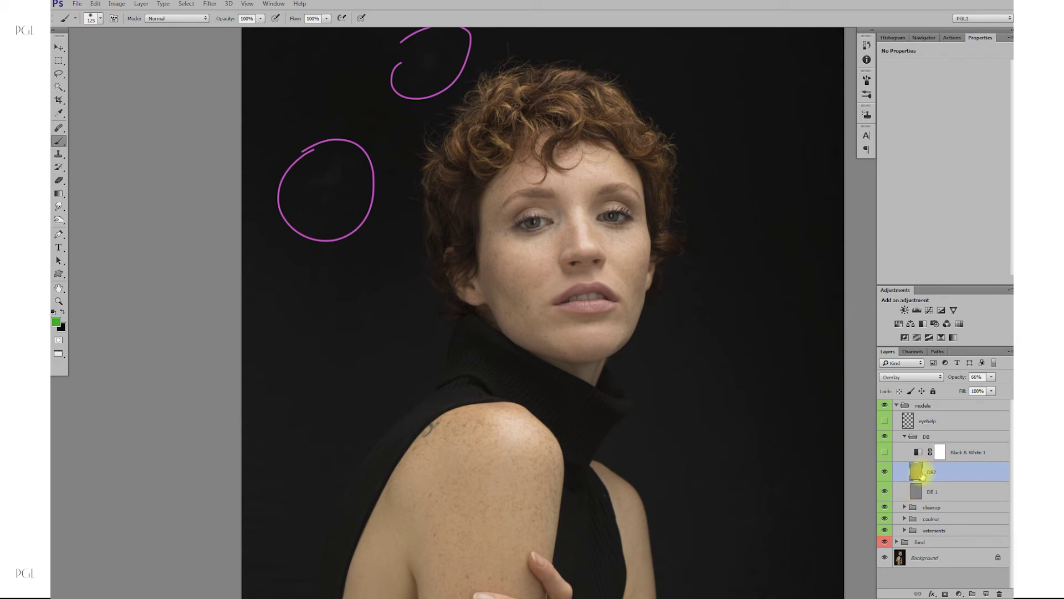
left_click(932, 490)
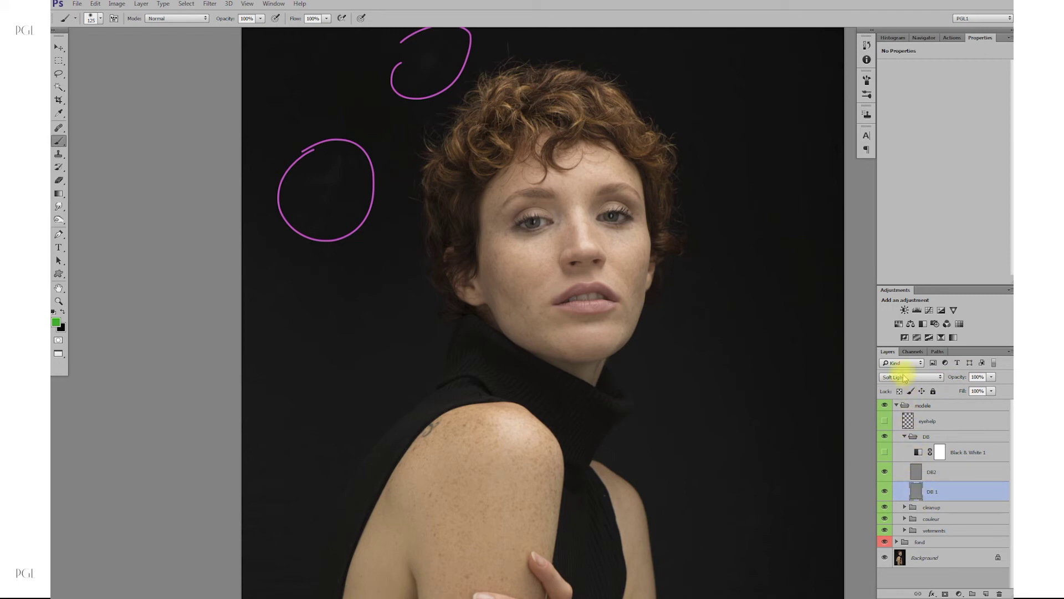
left_click(931, 472)
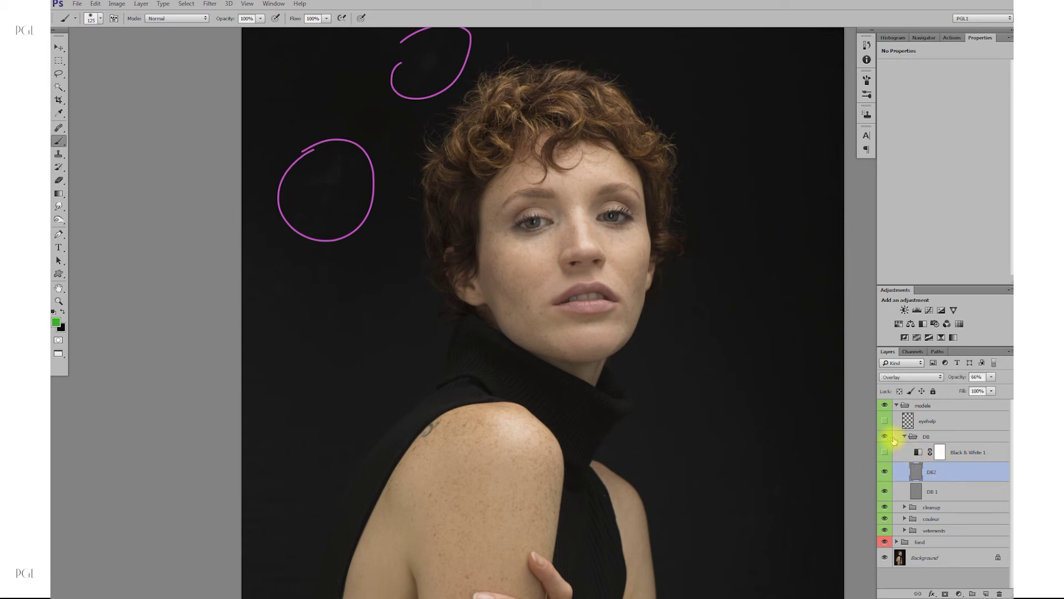
Hide the eyehelp markings in the fond group and collapse the group again.
scroll(745, 444, "down", 4)
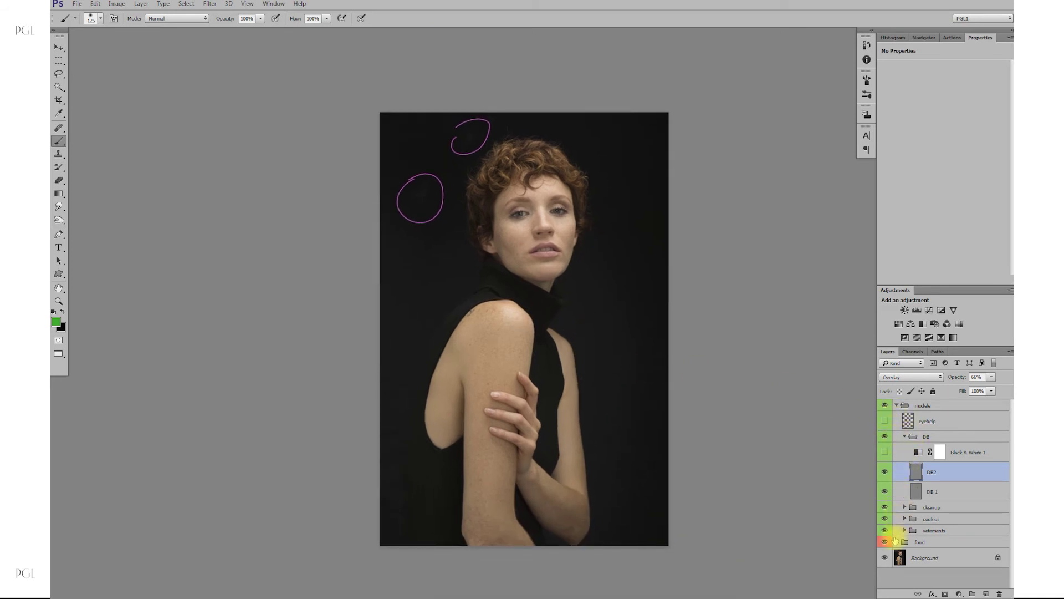
left_click(896, 543)
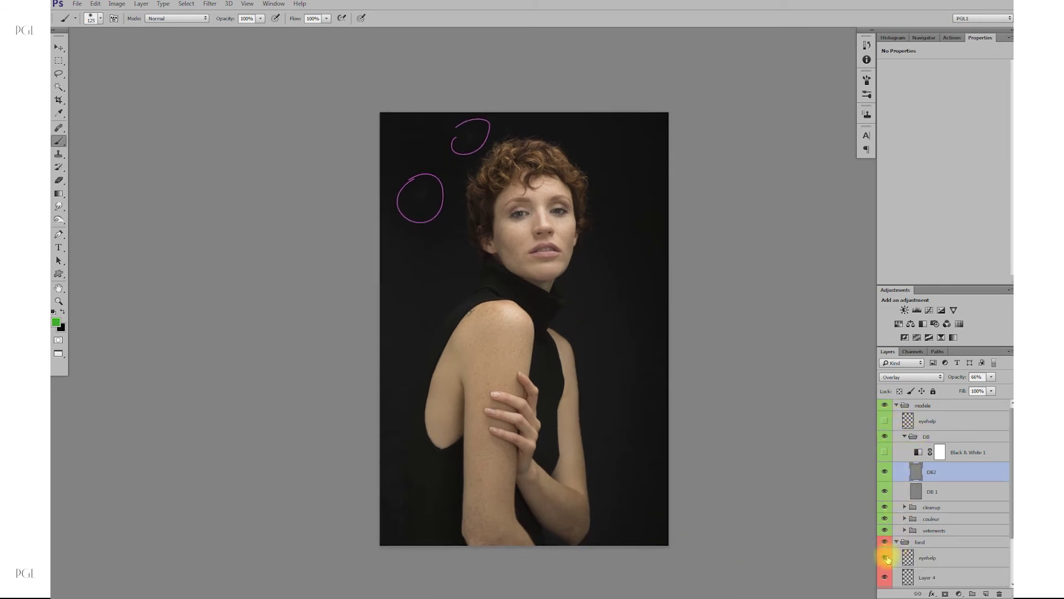
left_click(887, 557)
left_click(898, 542)
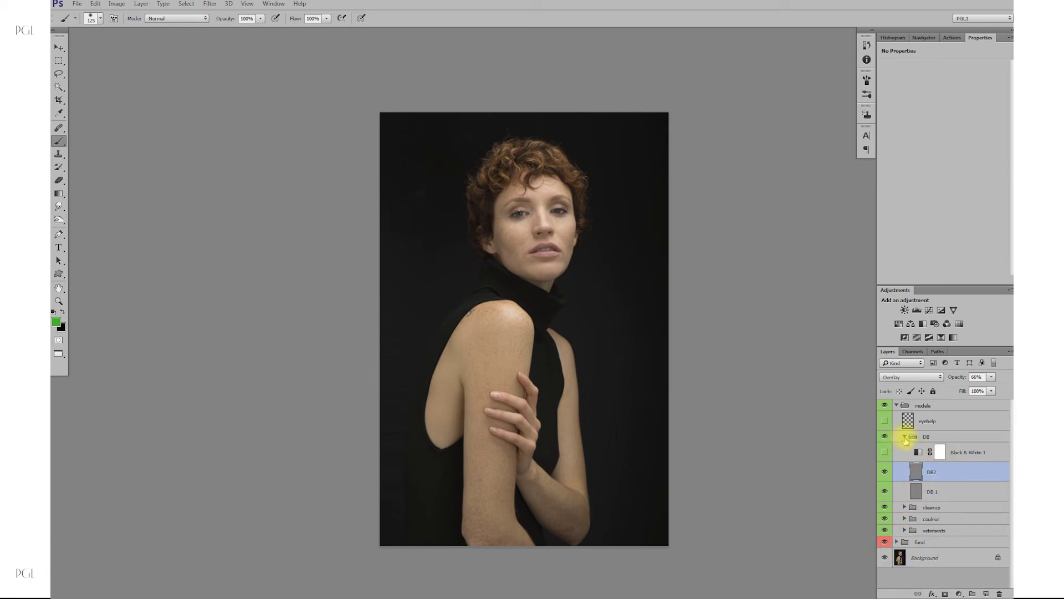
Select the Black & White 1 adjustment in the DB group and make it visible.
left_click(955, 454)
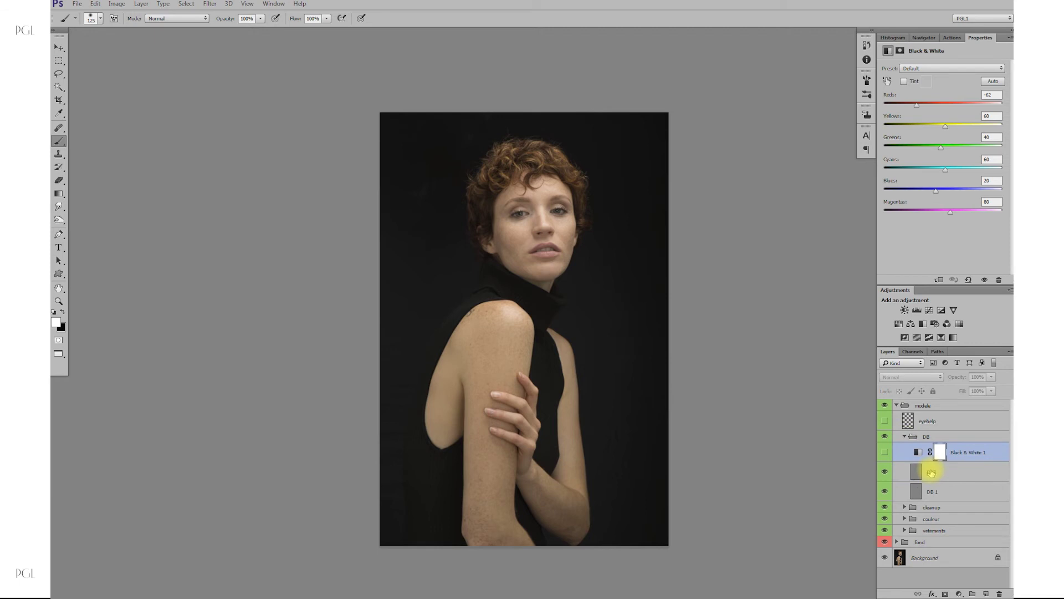
left_click_drag(579, 250, 605, 263)
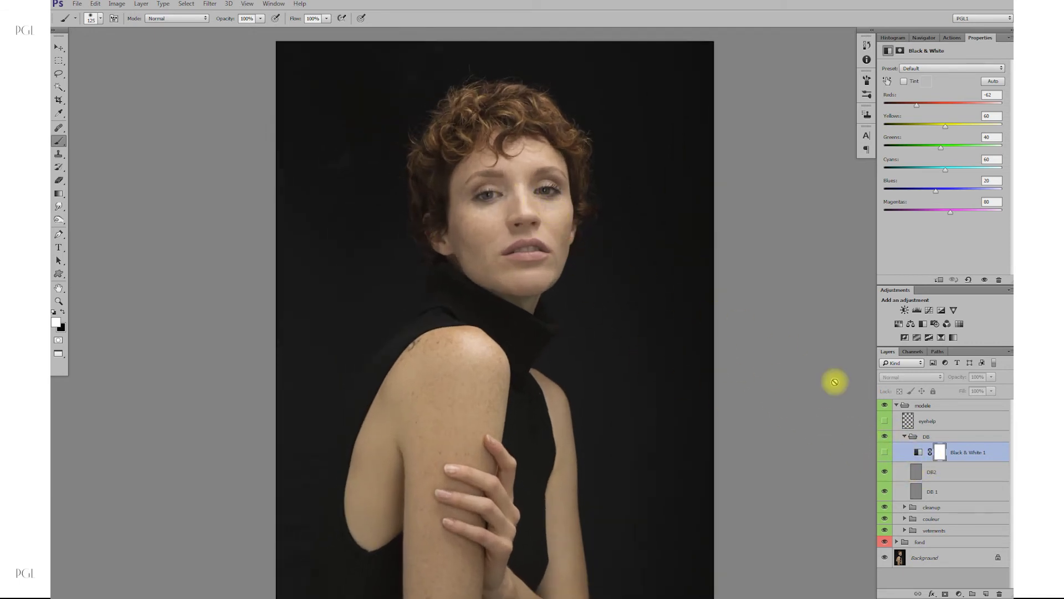
left_click(886, 452)
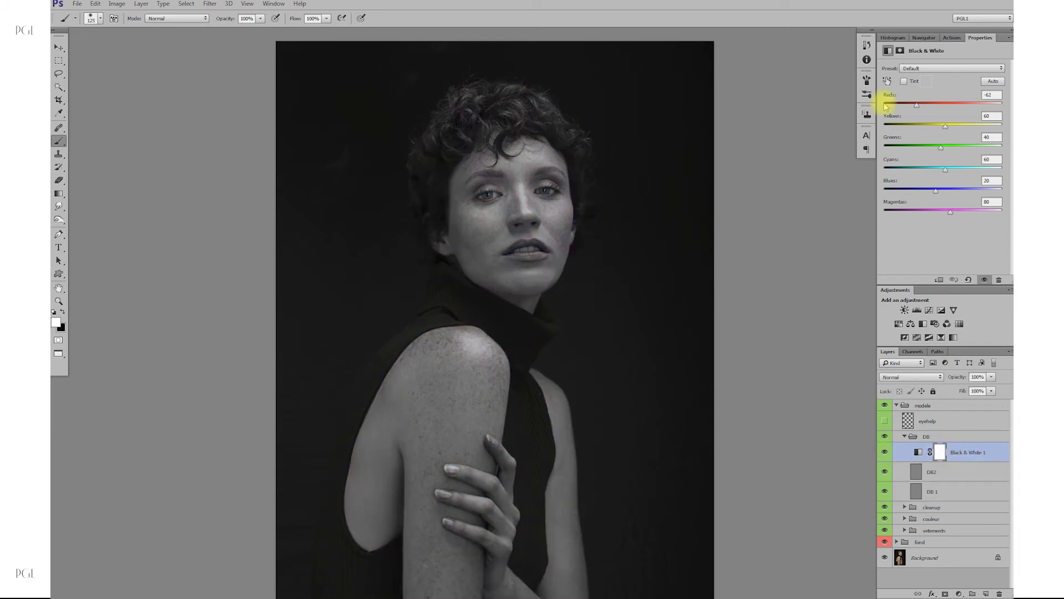
Set the Reds value of the Black & White 1 adjustment to -19.
mouse_move(924, 108)
left_mouse_down()
mouse_move(939, 104)
mouse_move(926, 108)
left_mouse_up()
scroll(577, 340, "down", 2)
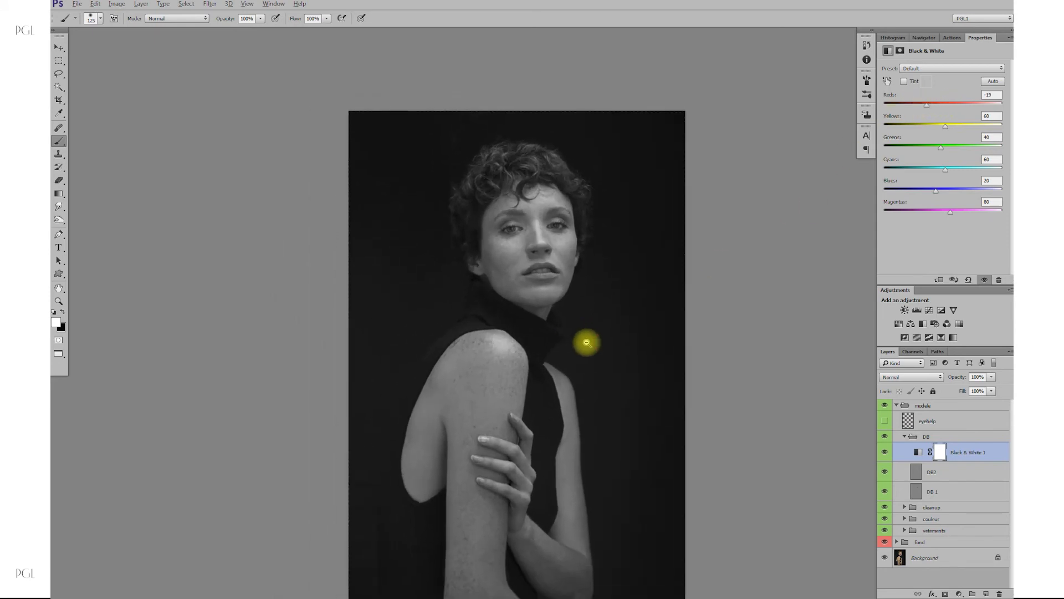
scroll(590, 347, "up", 4)
scroll(597, 332, "down", 5)
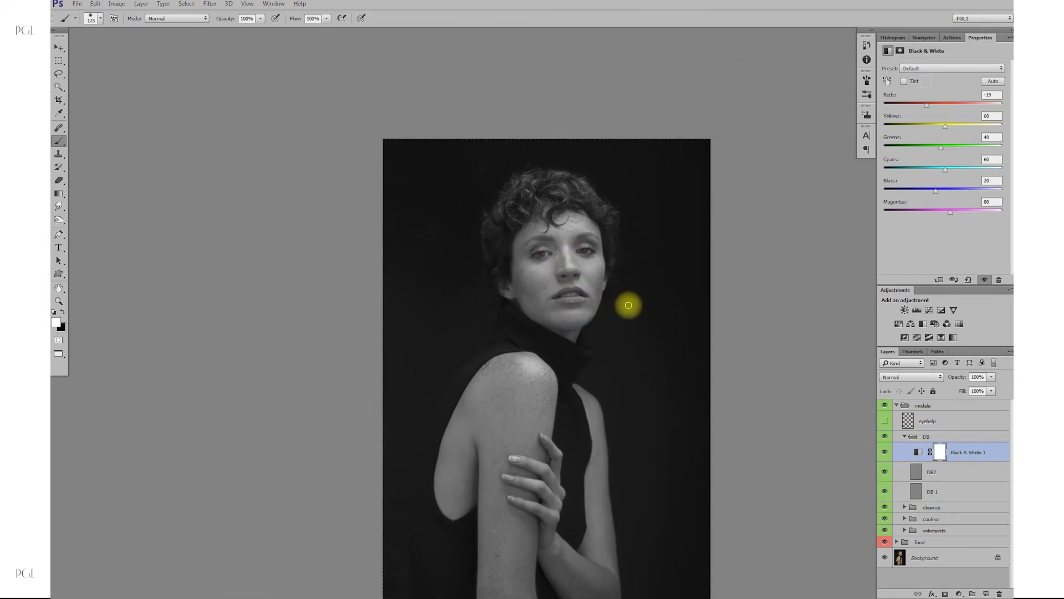
scroll(588, 255, "up", 3)
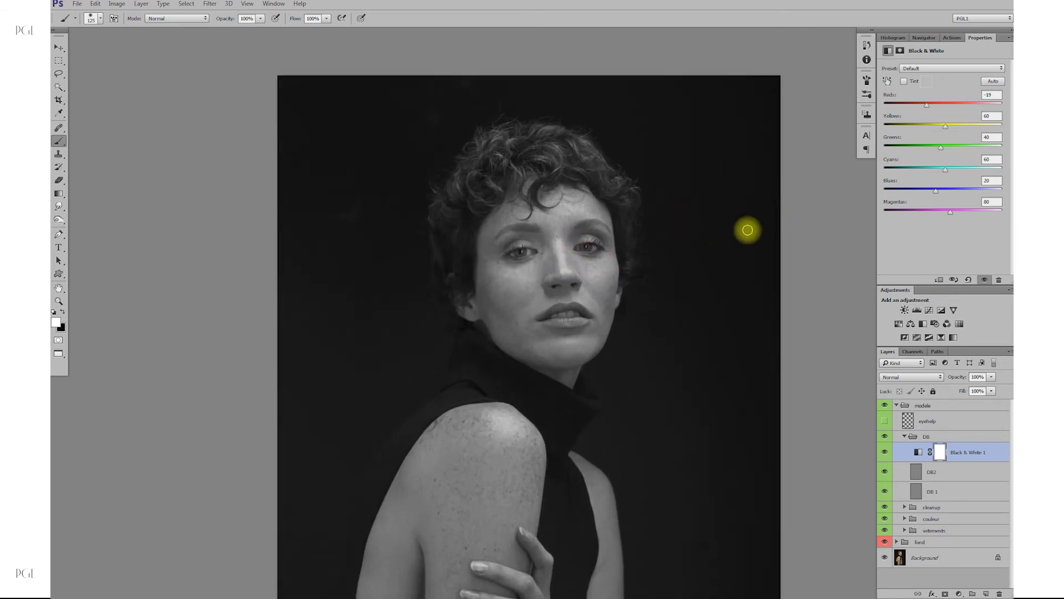
left_click(604, 282, "ctrl+alt")
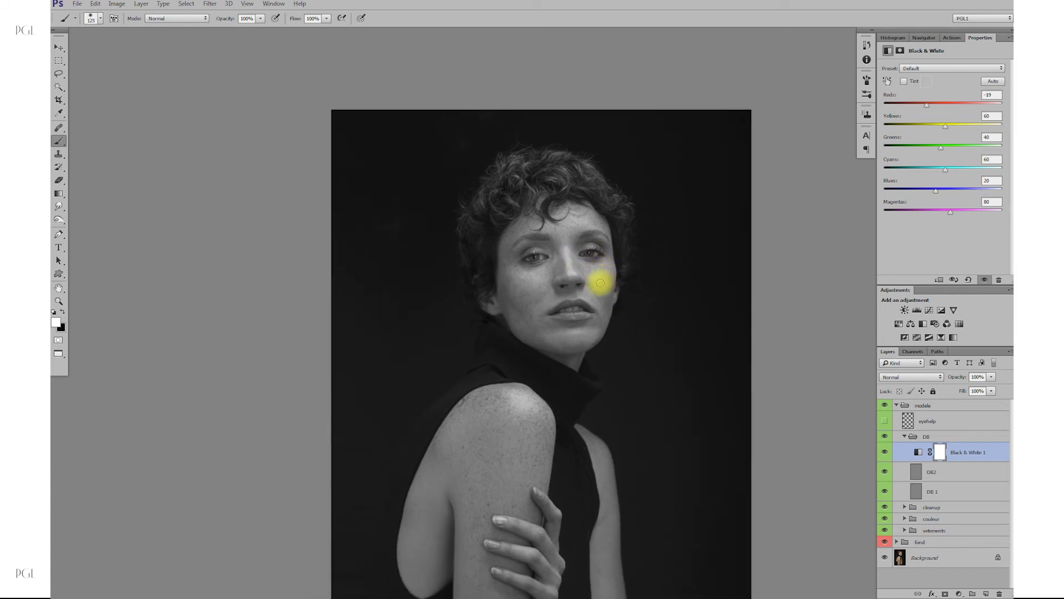
Select the DB2 layer and set the Brush tool's flow to 1%.
left_click(916, 472)
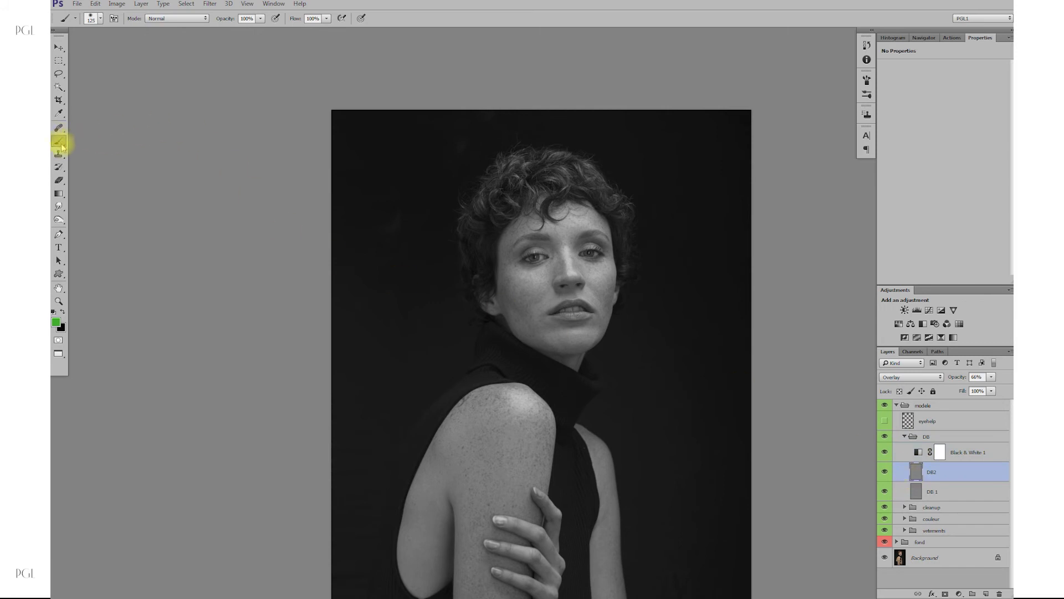
left_click_drag(291, 18, 220, 12)
left_click_drag(285, 19, 274, 19)
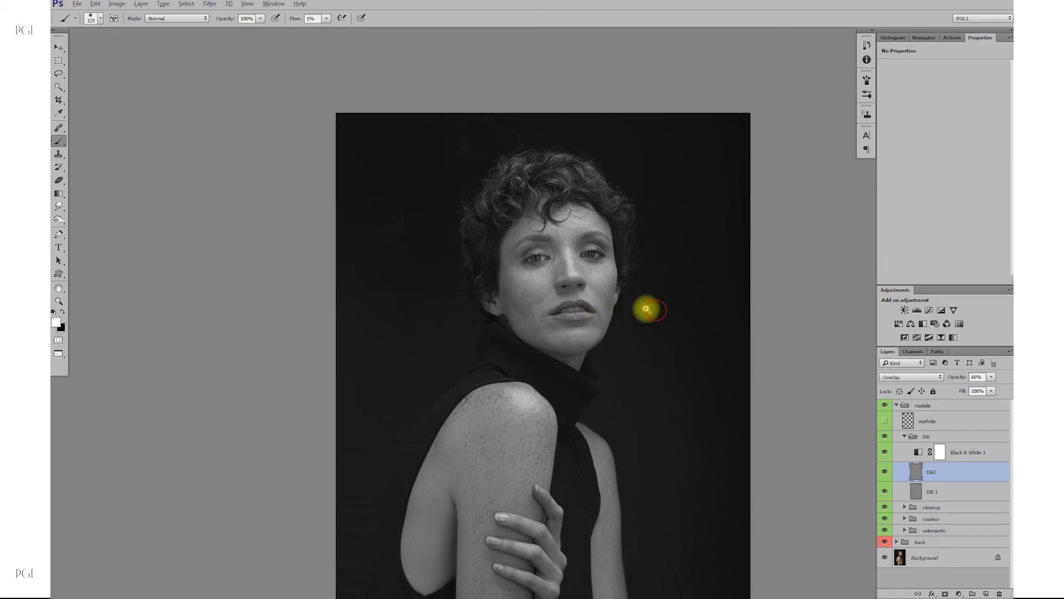
scroll(646, 304, "down", 1)
left_click_drag(630, 352, 616, 318)
scroll(583, 287, "up", 1)
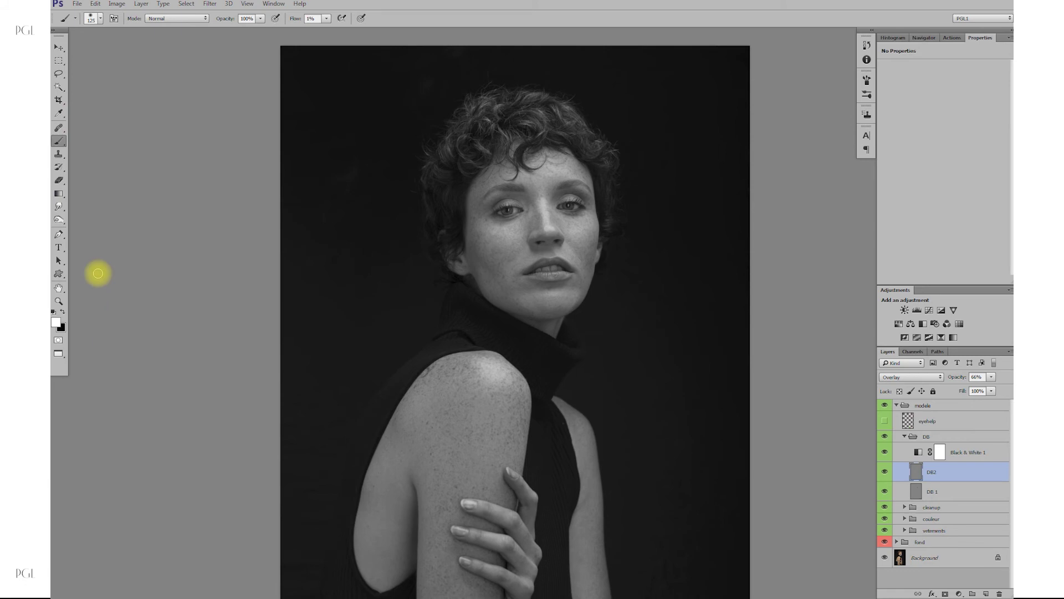
left_click(683, 363, "alt")
left_click(687, 371, "alt")
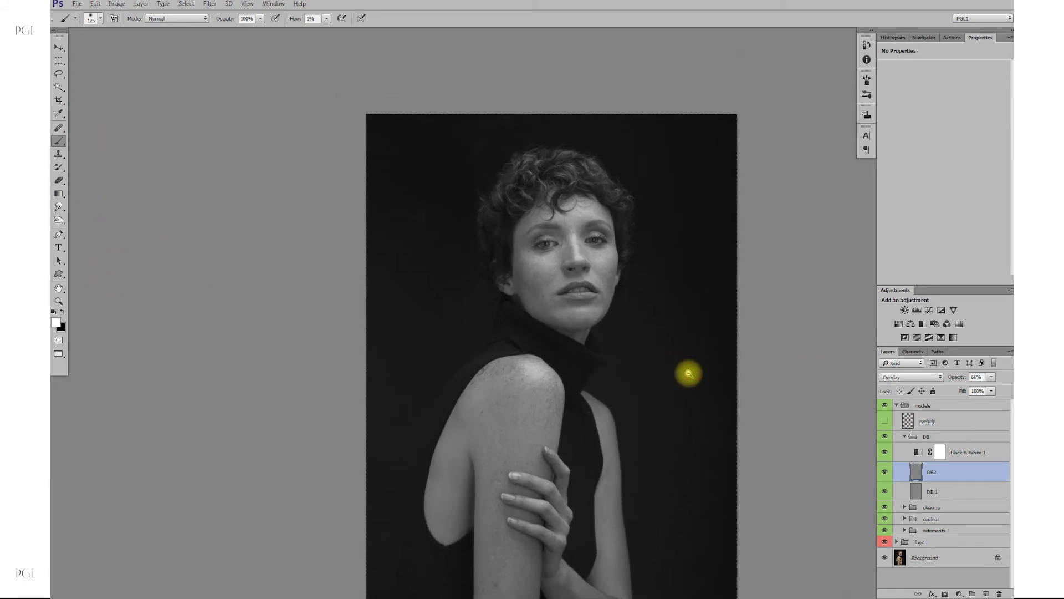
Hide the Black & White 1 adjustment and collapse the DB and modele groups.
left_click(885, 454)
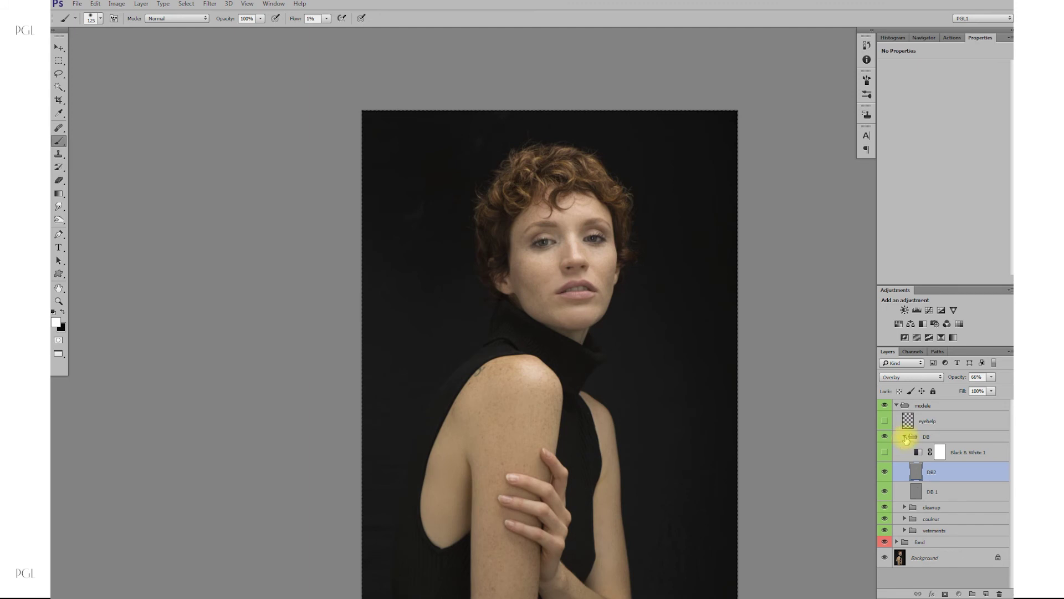
left_click(905, 437)
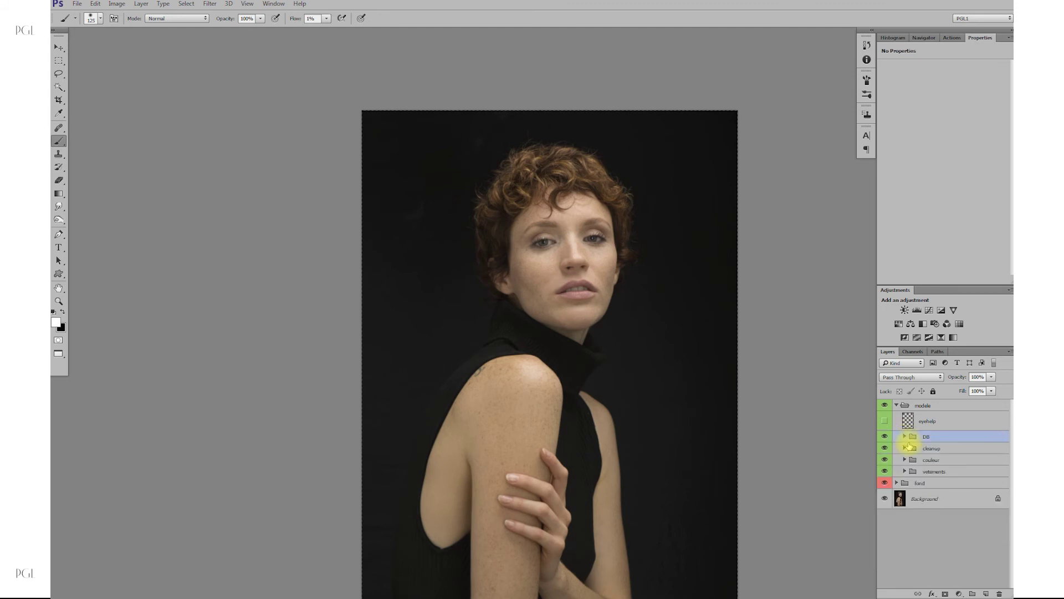
left_click(898, 407)
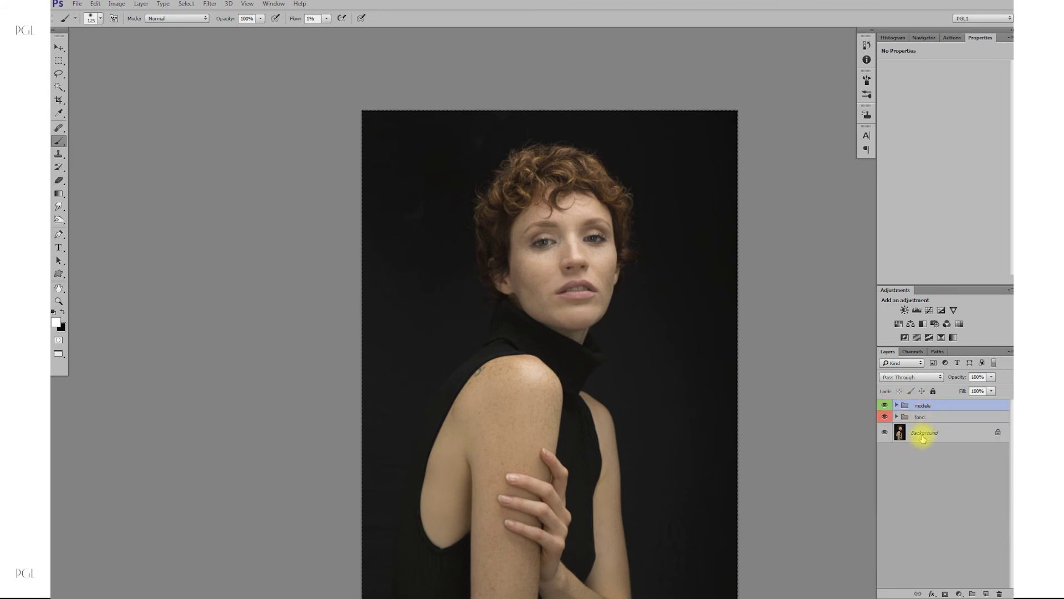
scroll(687, 465, "down", 2)
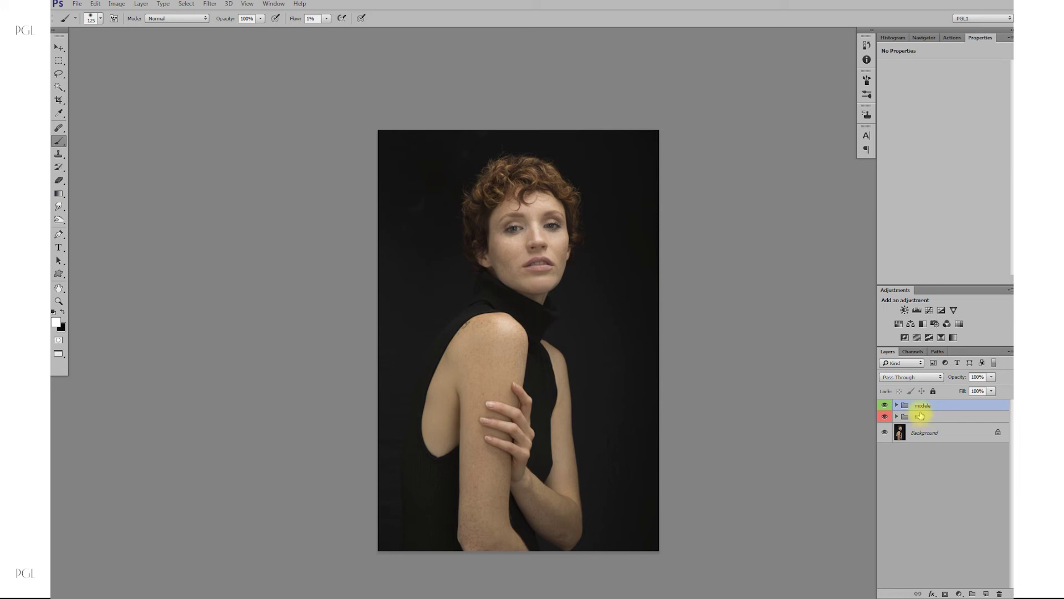
Stamp all visible layers into a new layer above the modele group and set the Brush flow to 100%.
key("ctrl+alt+shift+e")
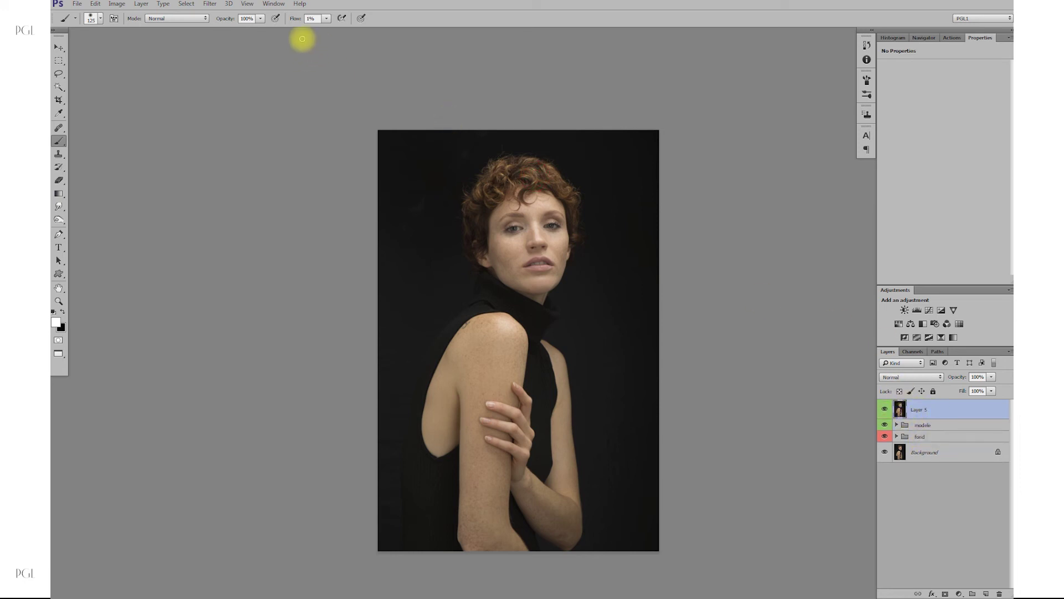
left_click_drag(293, 18, 396, 25)
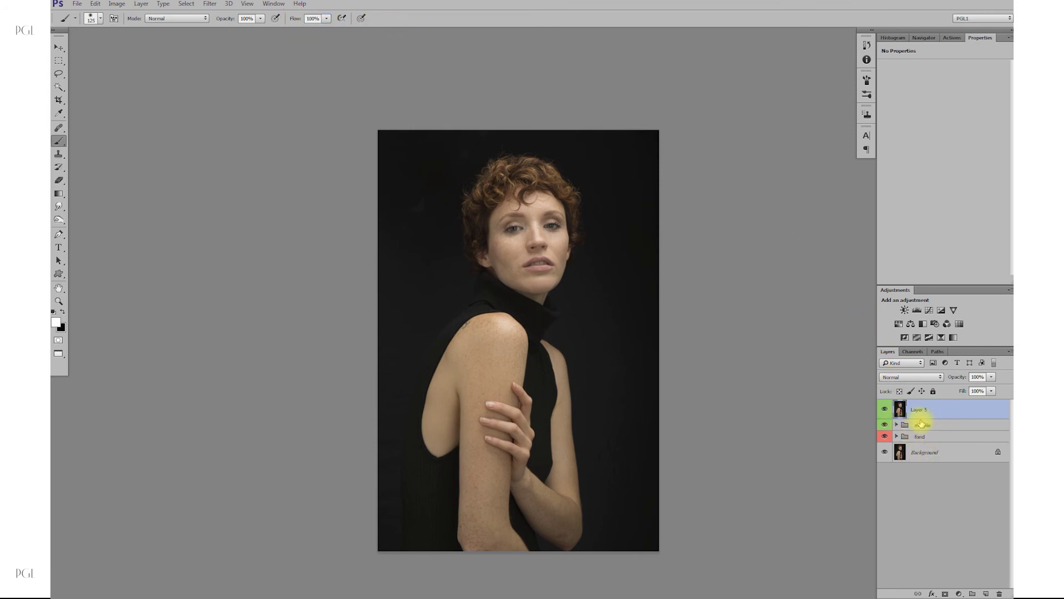
left_click(209, 4)
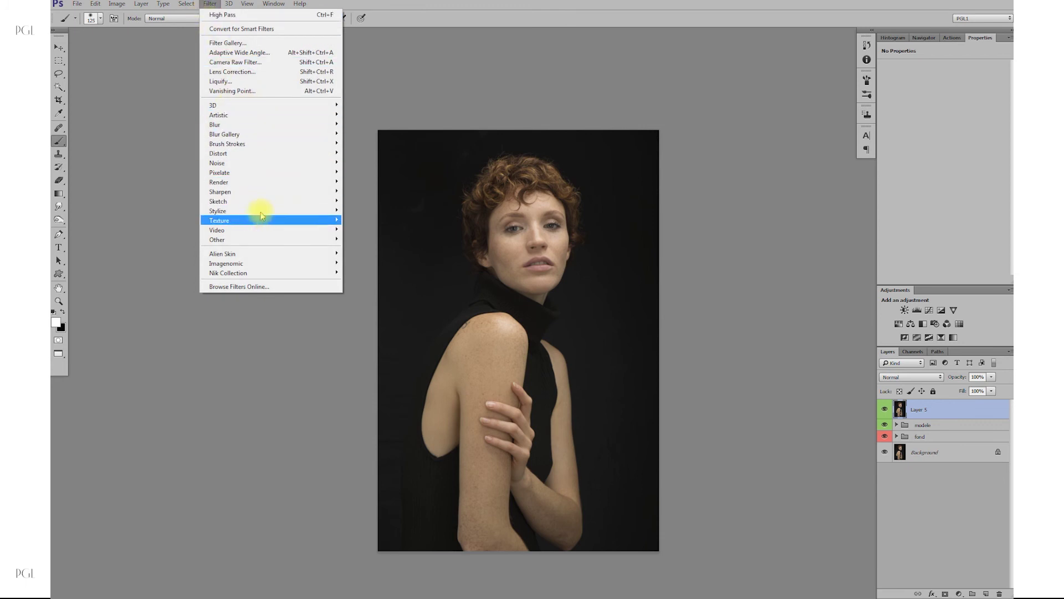
mouse_move(256, 192)
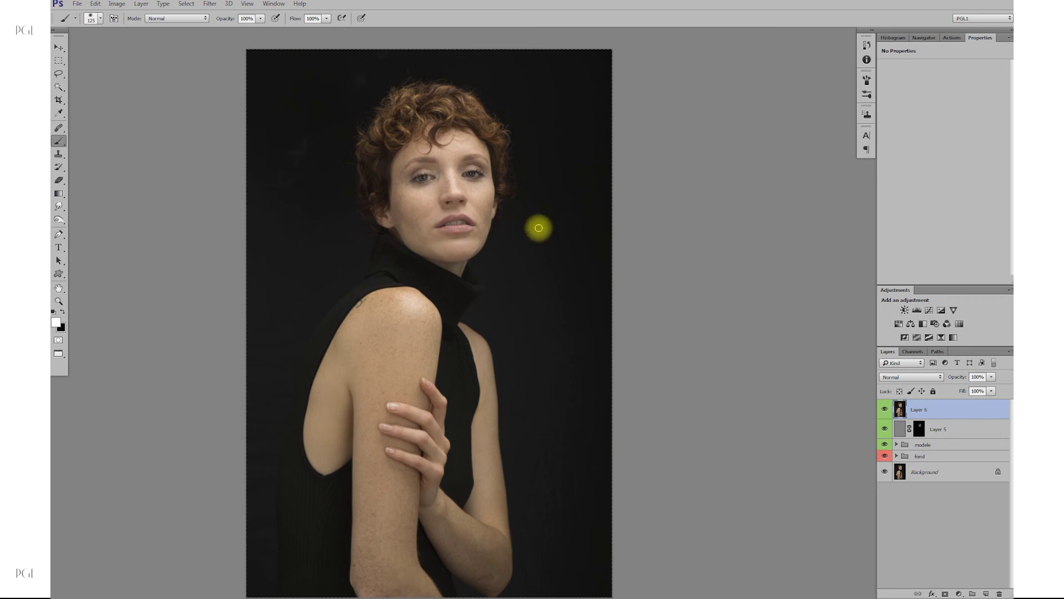
Rename the masked Soft Light layer above the modele group as netteté.
scroll(506, 238, "down", 1)
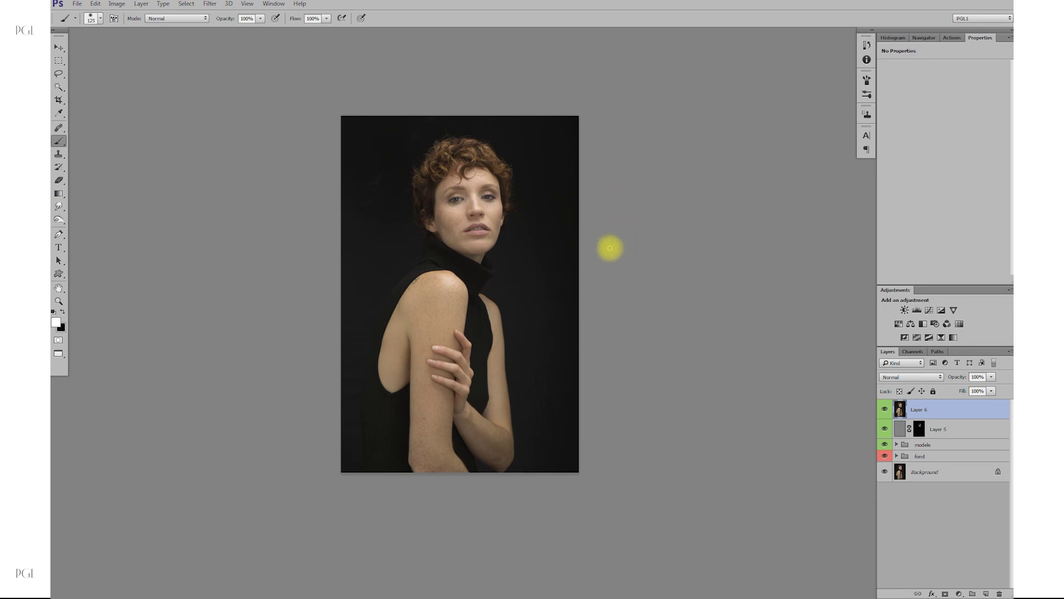
left_click(951, 431)
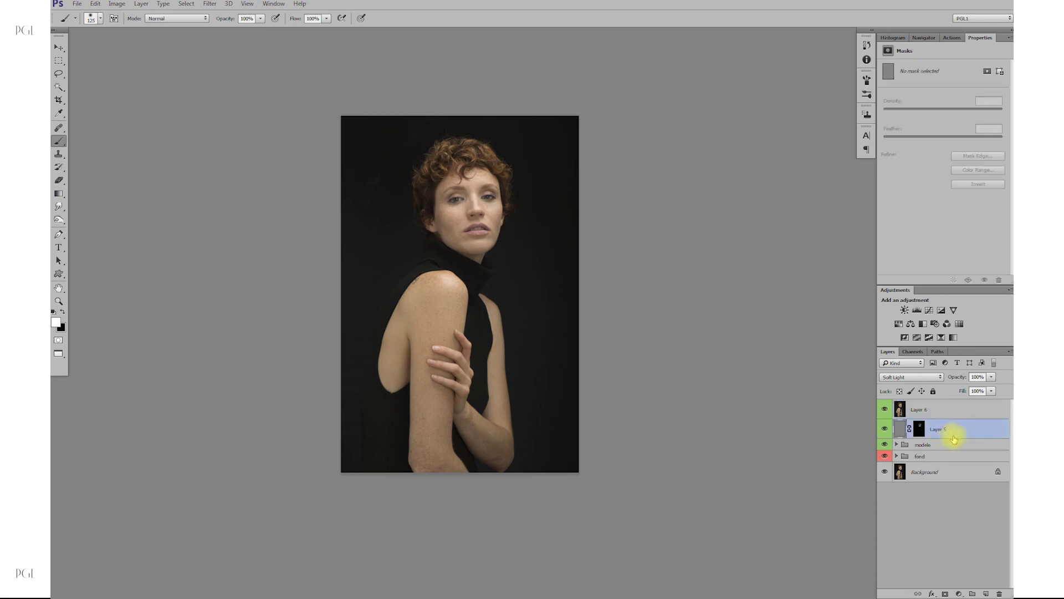
double_click(943, 429)
type("netteté")
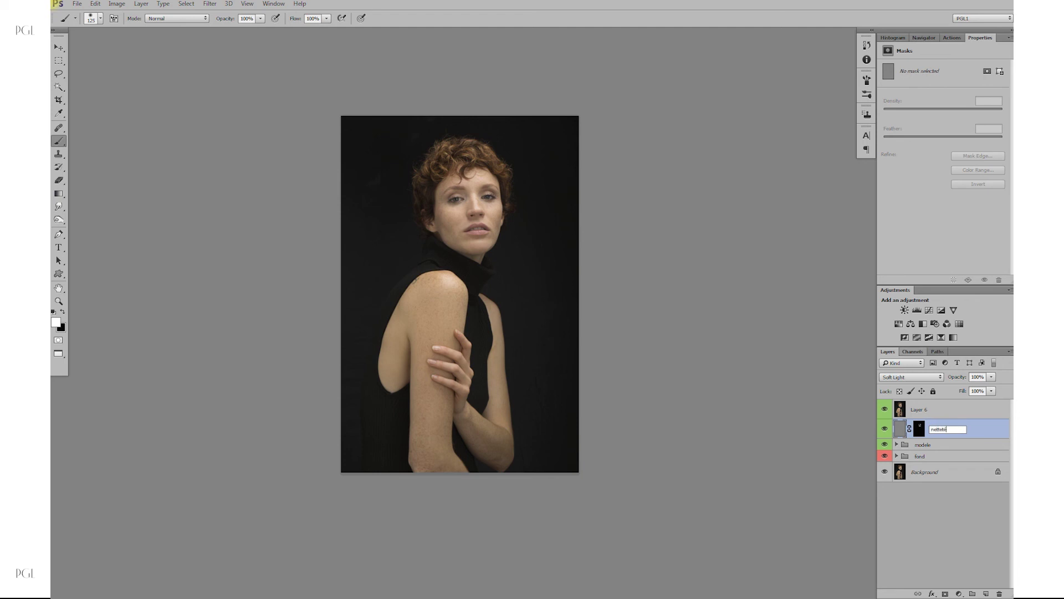
Rename the topmost stamped layer as add noise 1%, keeping it selected.
left_click(929, 411)
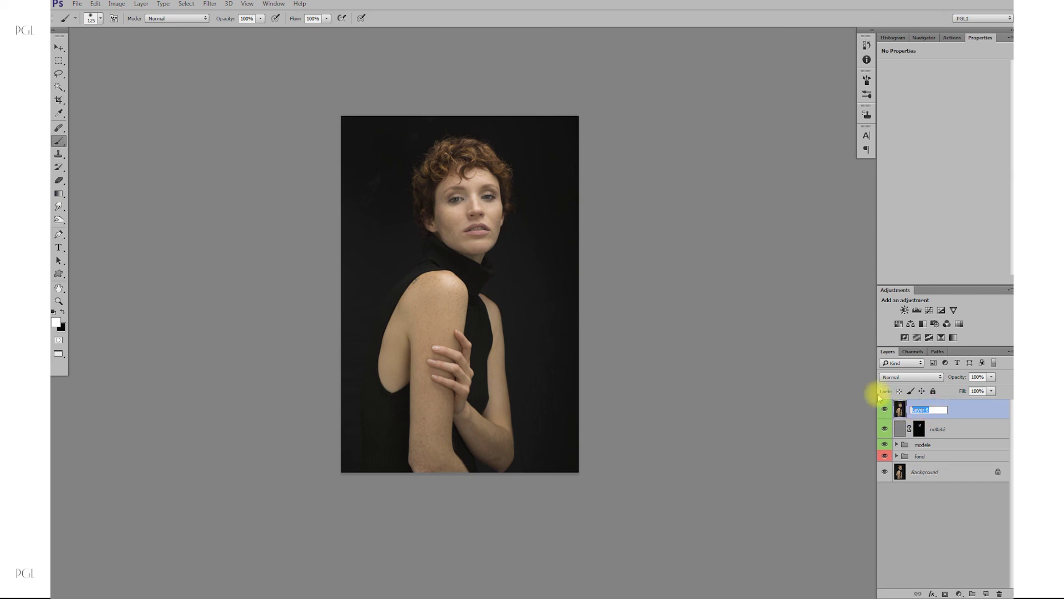
type("noise")
type("dd noise")
left_click(941, 429)
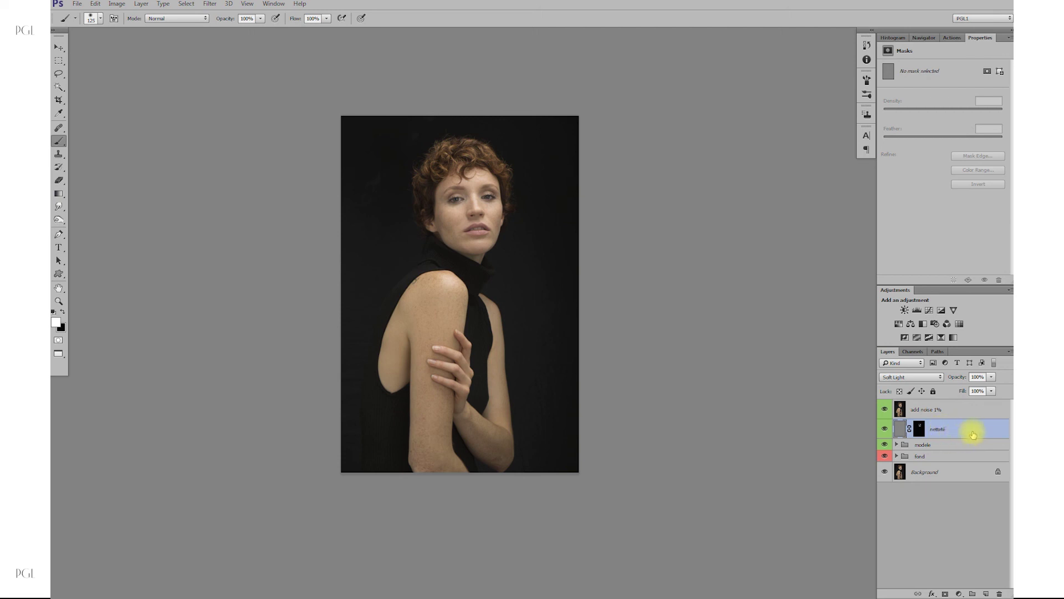
left_click(931, 413)
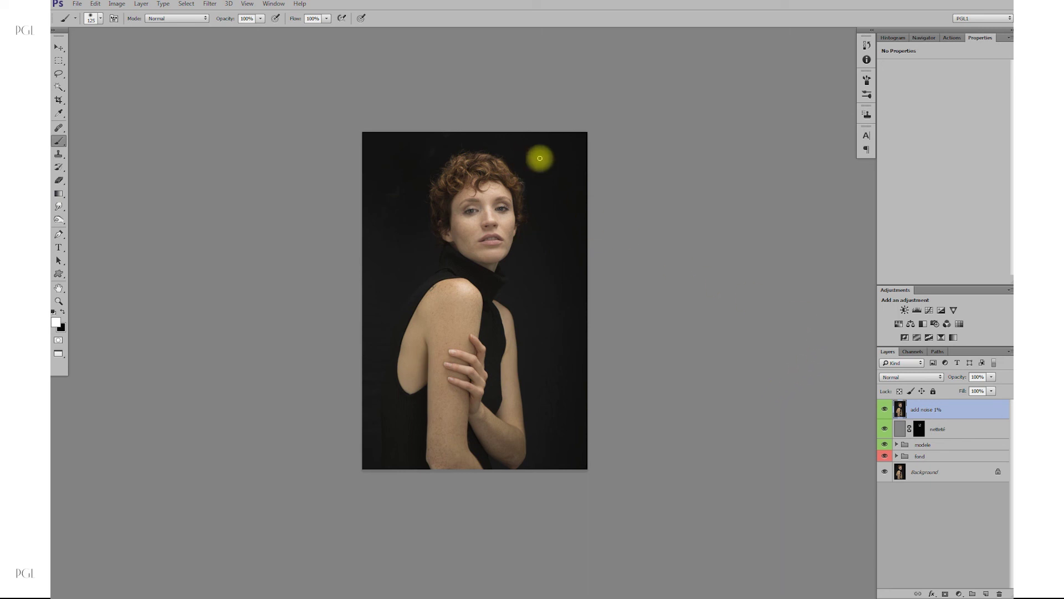
Create a new document from the current history state.
left_click(868, 45)
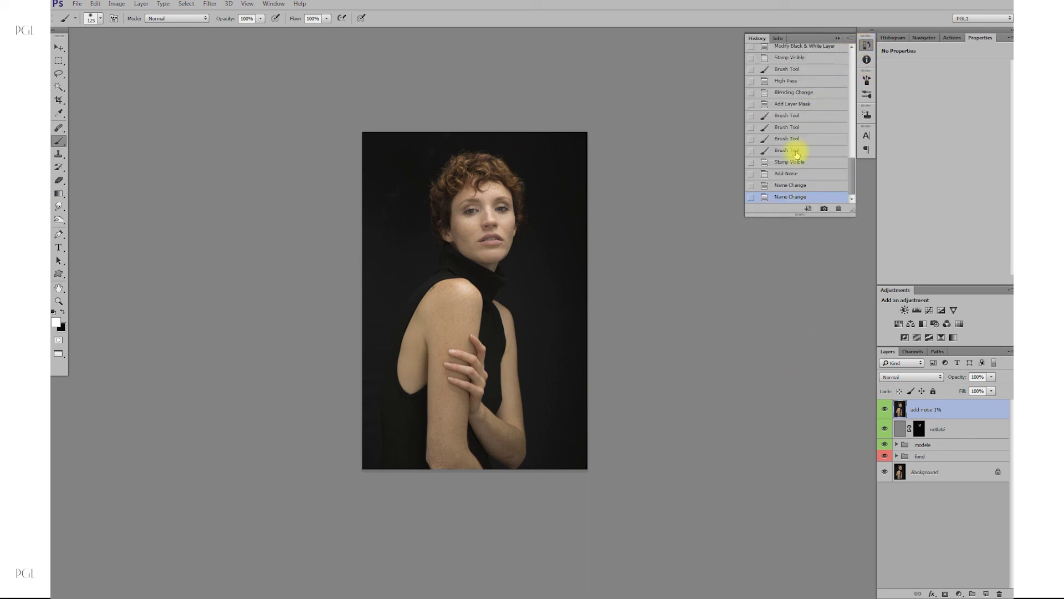
left_click(810, 209)
left_click(978, 407)
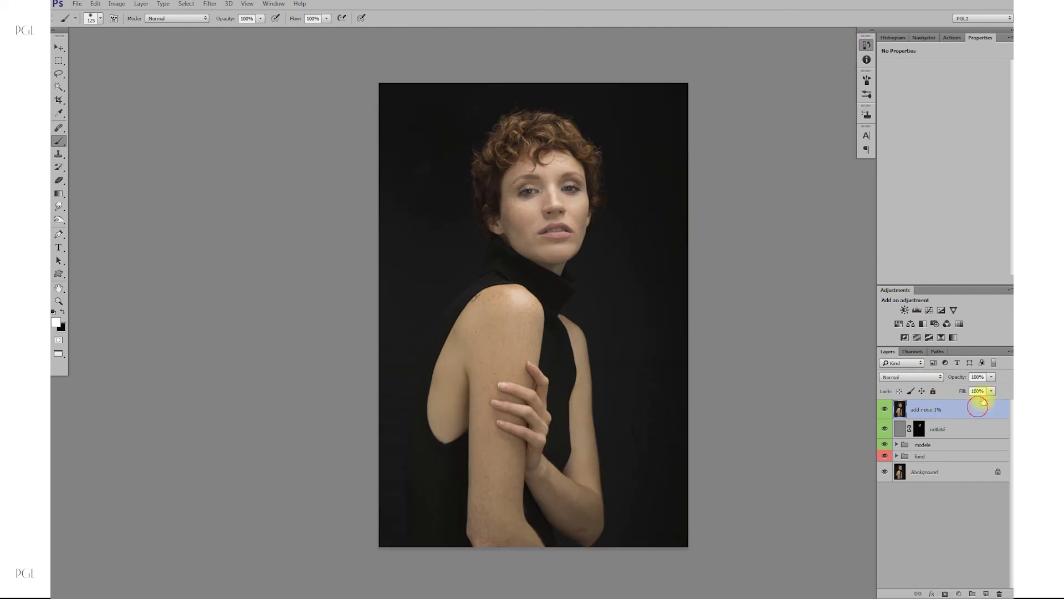
Flatten the duplicated document into a single background, discarding the hidden layers.
left_click(1008, 351)
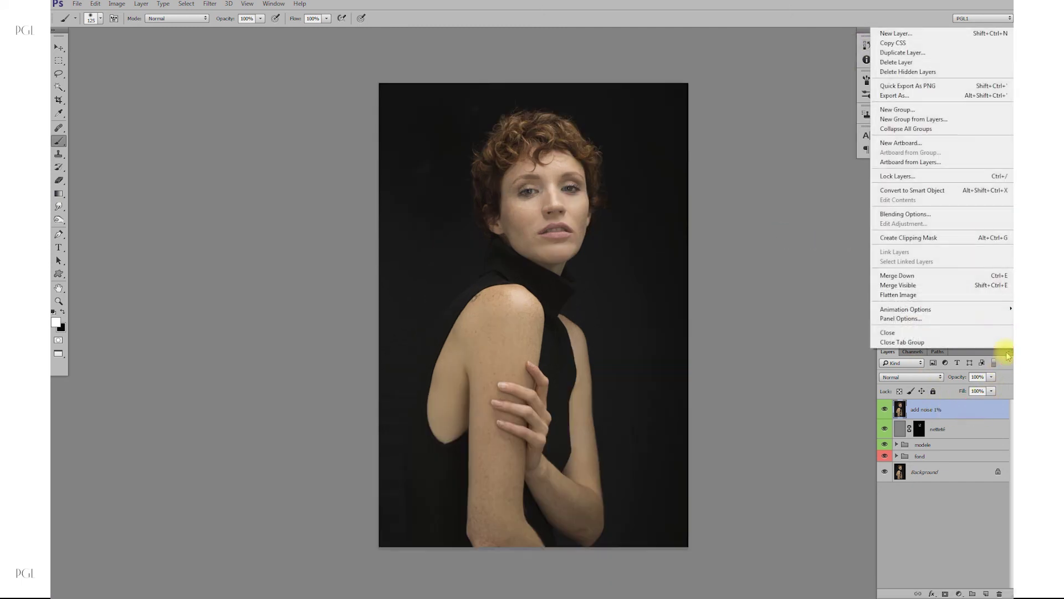
left_click(946, 298)
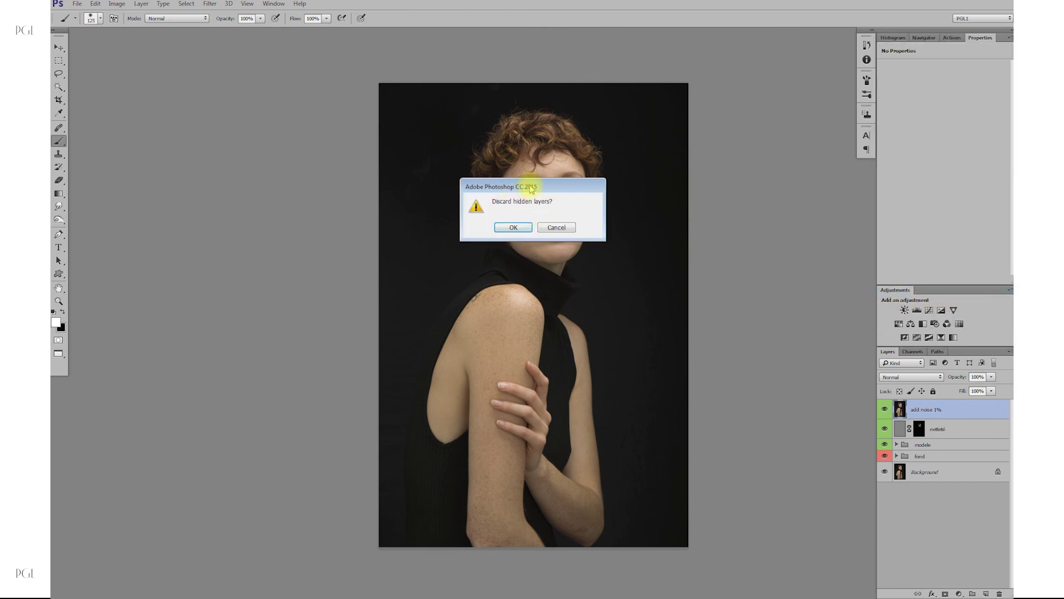
left_click_drag(530, 189, 503, 212)
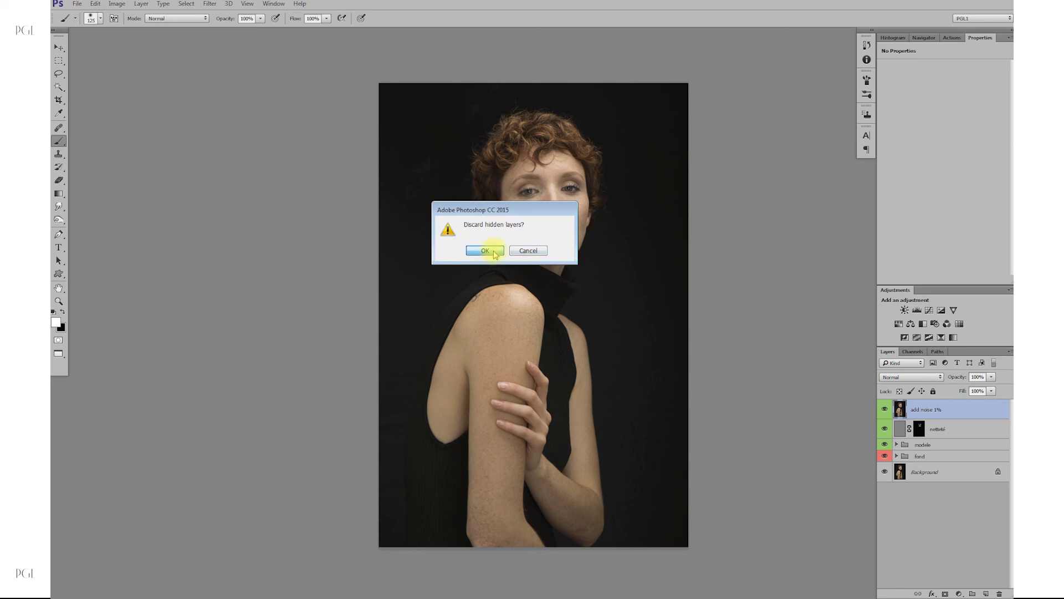
left_click(495, 252)
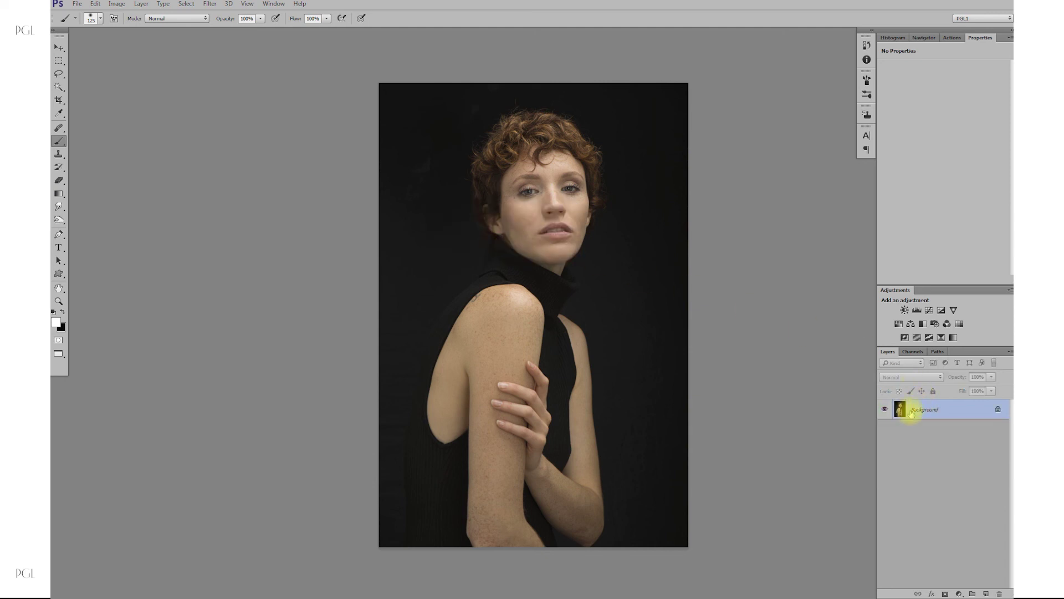
Resize the flattened image proportionally to a height of 1920 pixels with Bicubic (smooth gradients) resampling.
key("ctrl+alt+i")
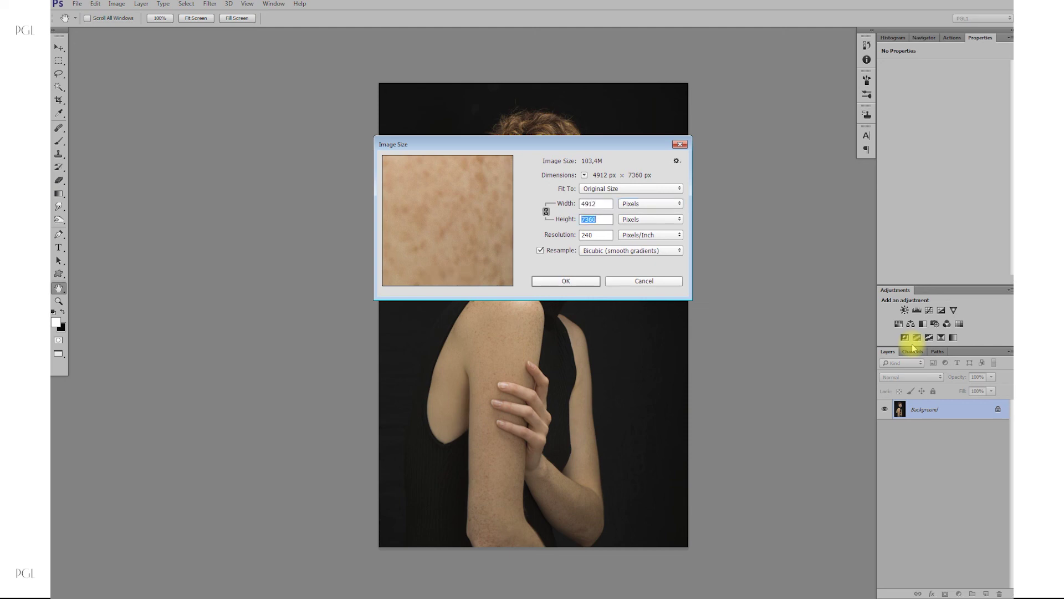
type("1920")
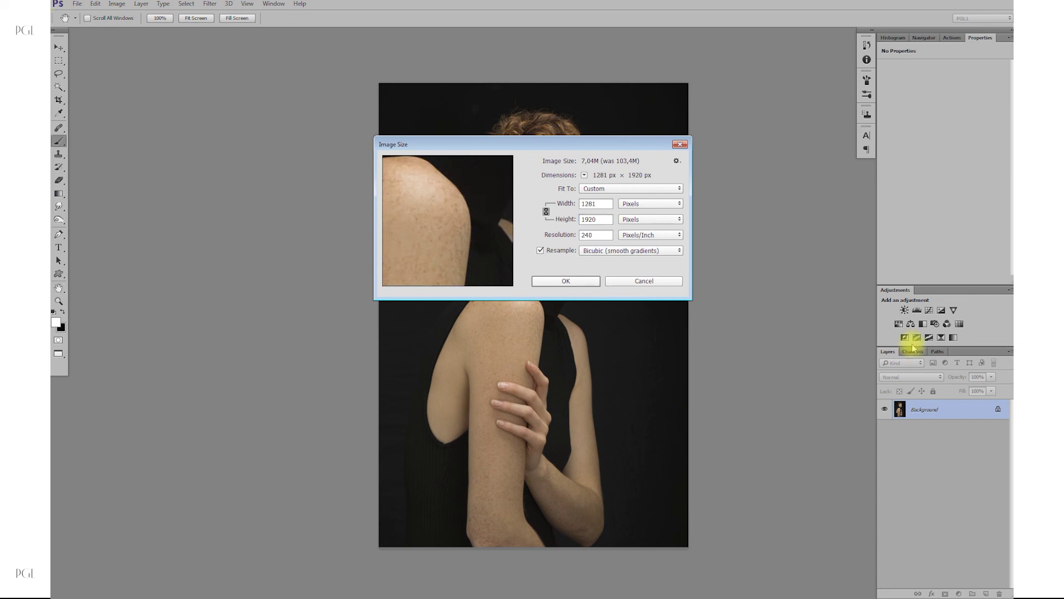
key("Return")
left_click(573, 331, "ctrl")
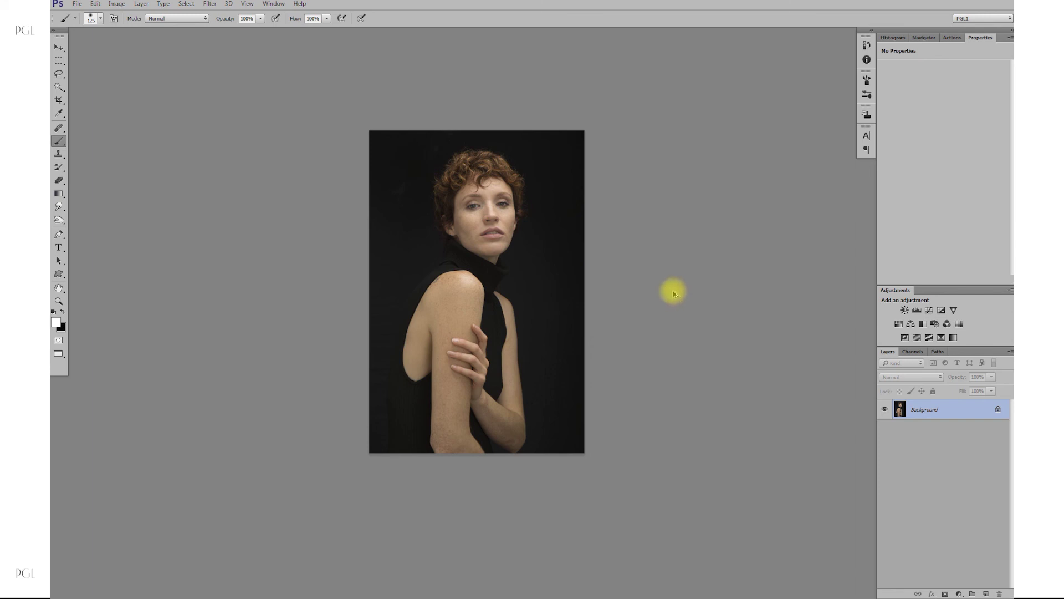
Start a Save for Web export in JPEG format, with the original preview fitted in view.
key("ctrl+alt+shift+s")
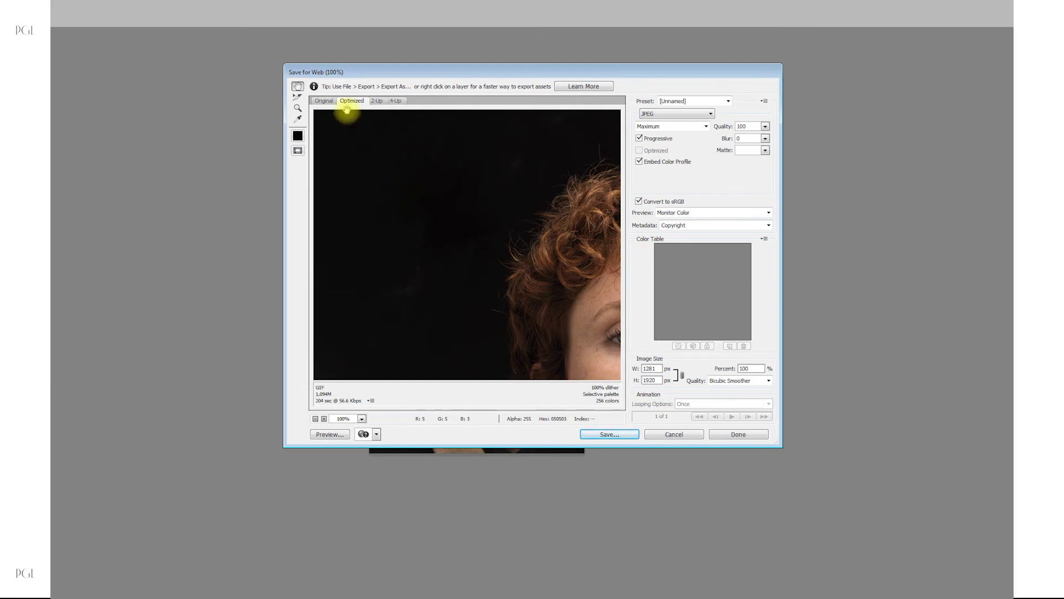
left_click(323, 101)
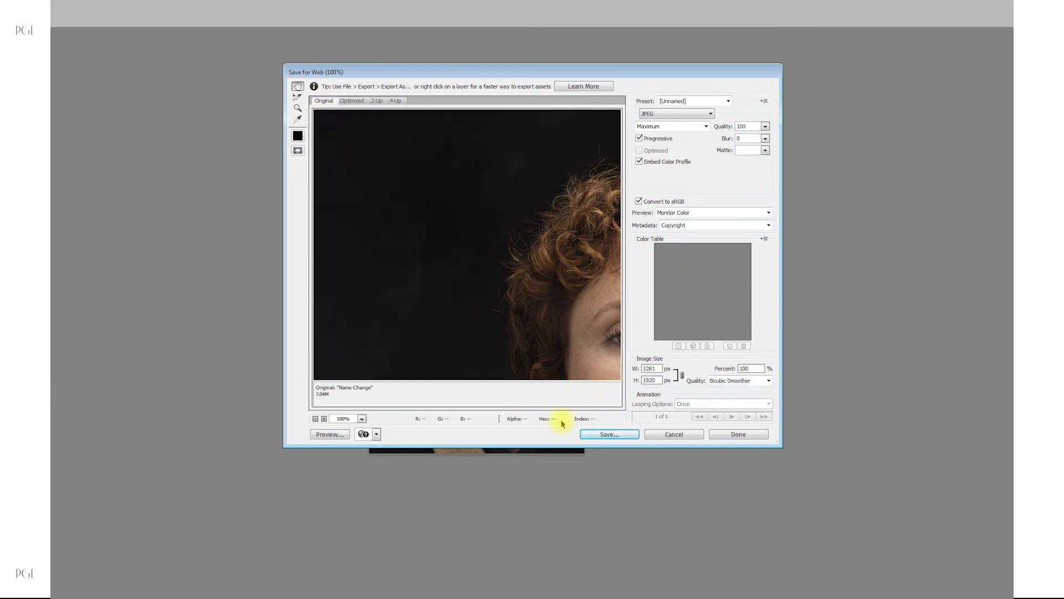
left_click(361, 418)
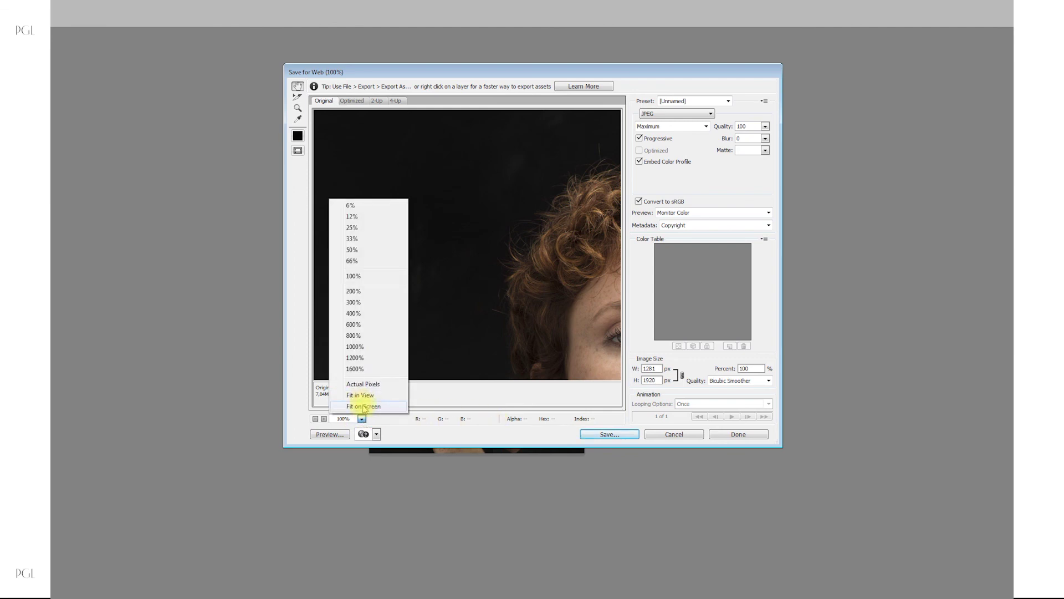
left_click(361, 395)
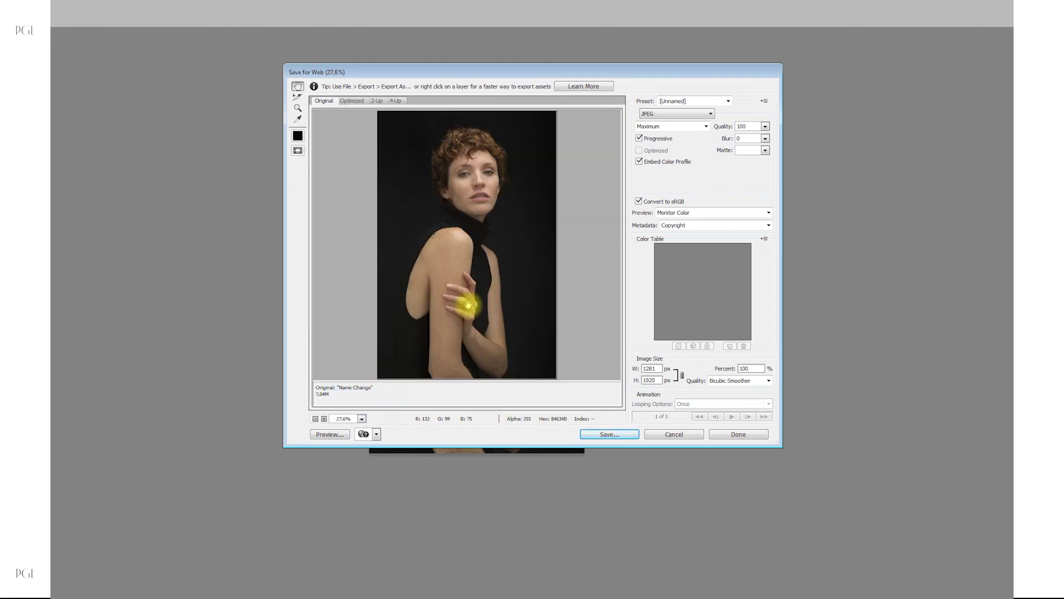
left_click(684, 118)
left_click(683, 115)
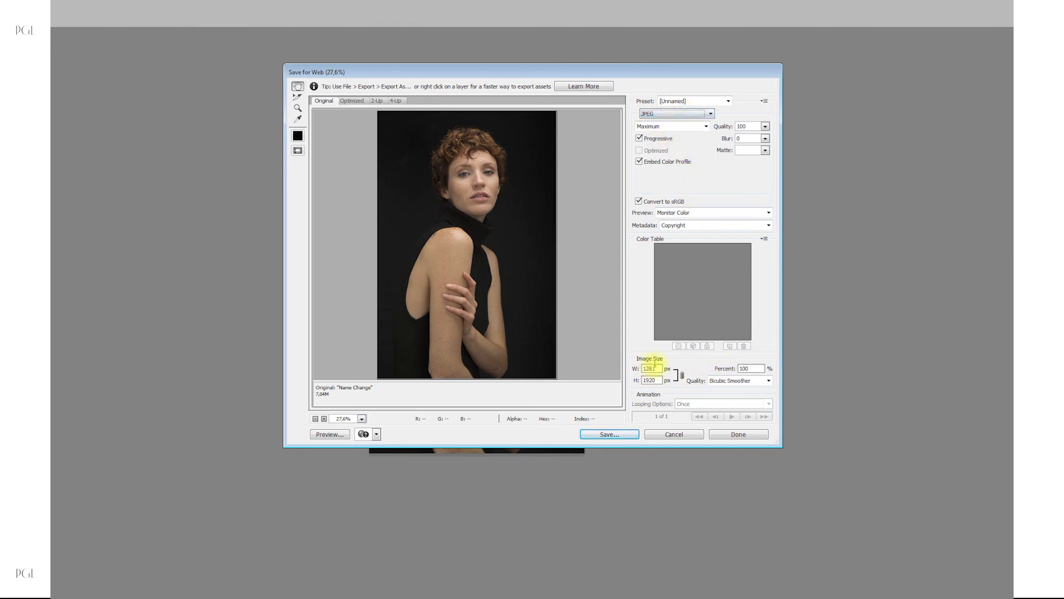